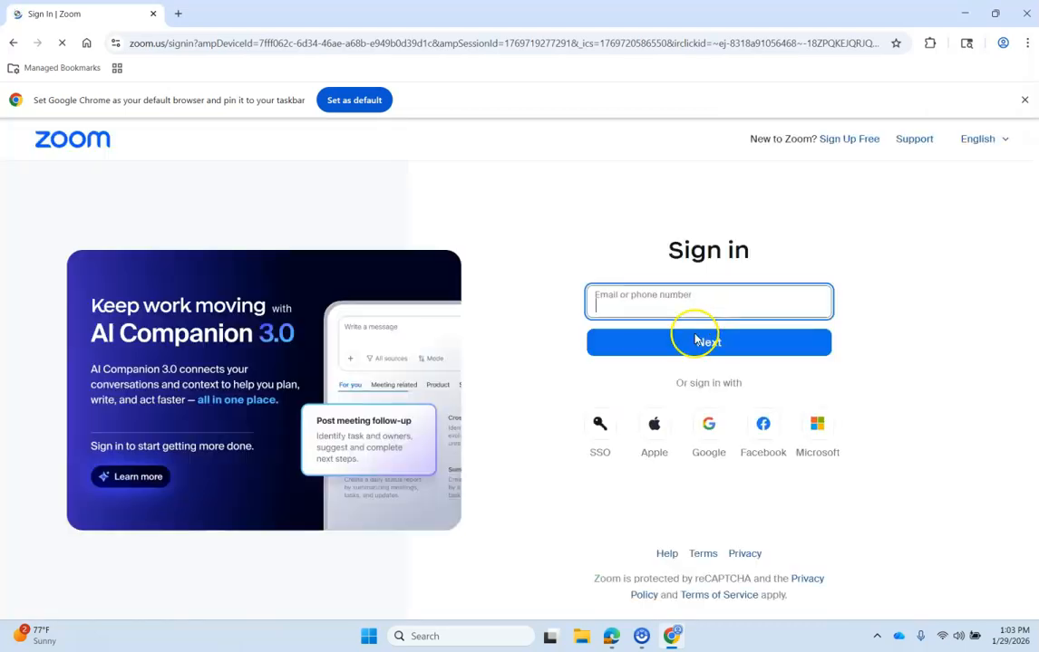
- Sign in to the Zoom web portal with the account e-mail and password
left_click(700, 299)
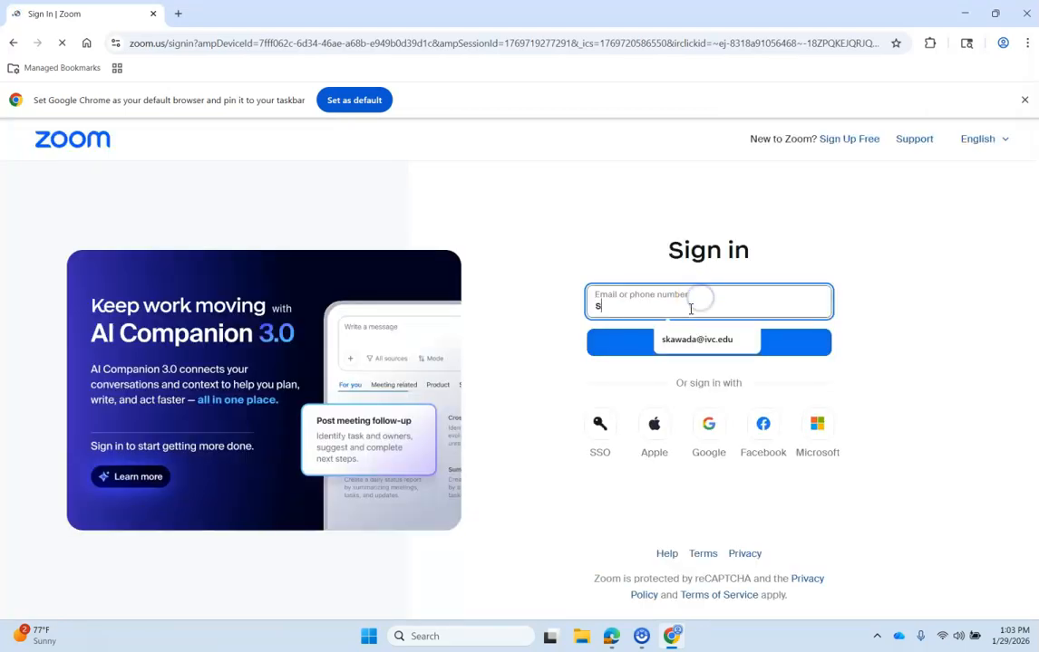
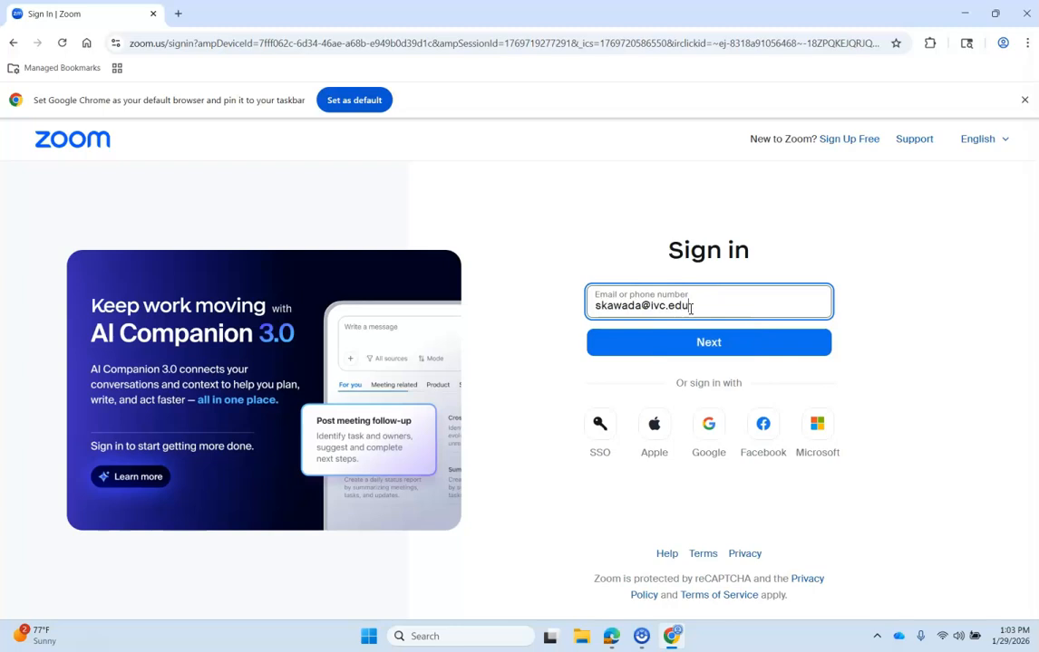
key("Return")
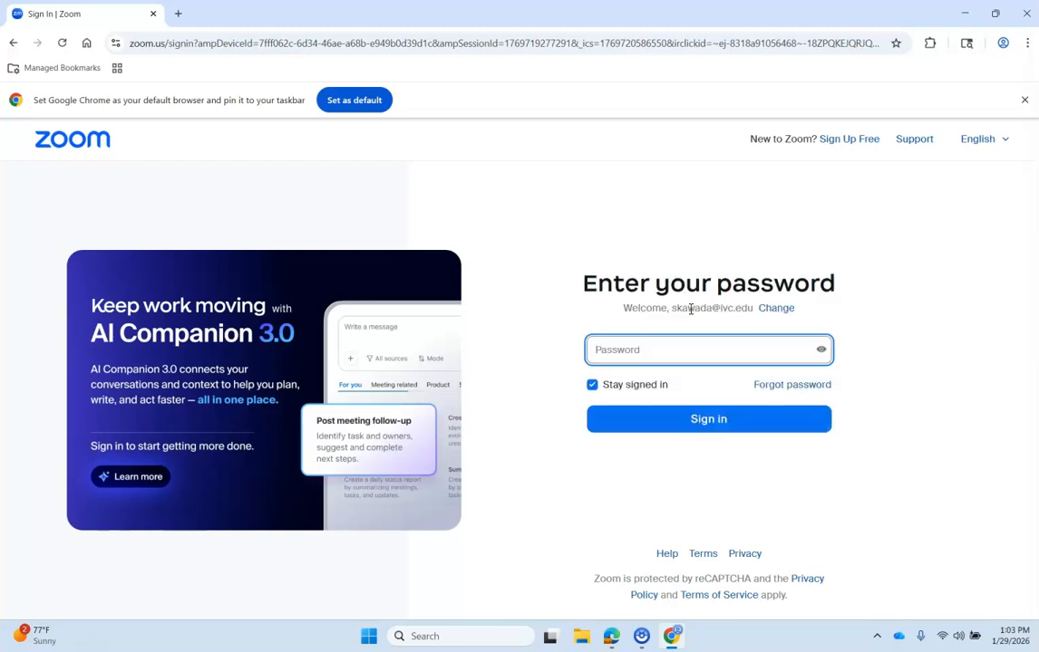
left_click(677, 350)
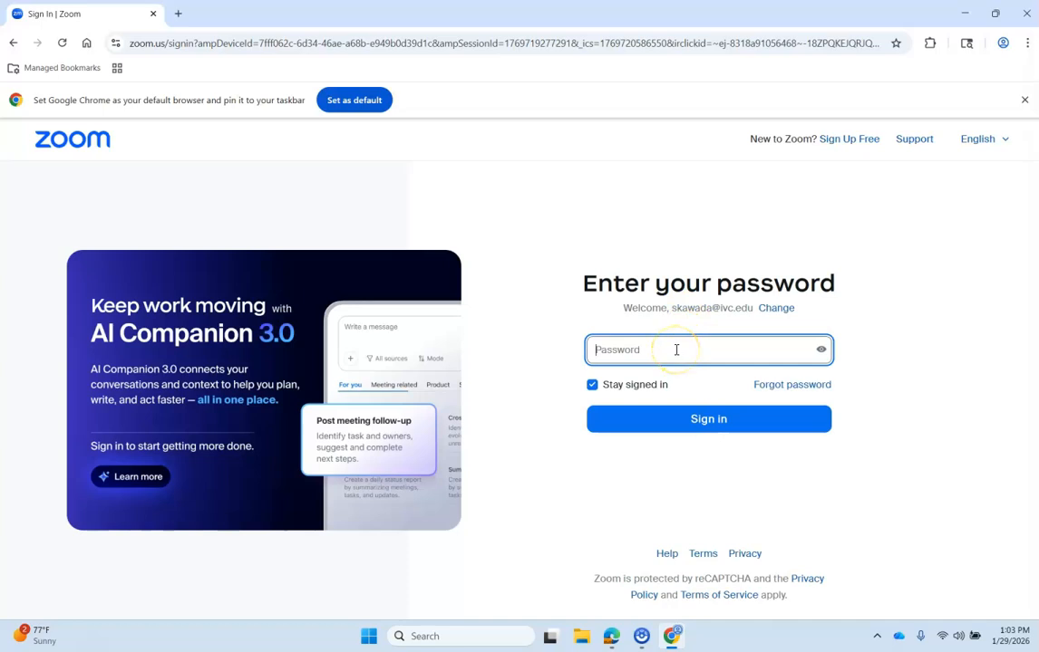
type("•")
key("Return")
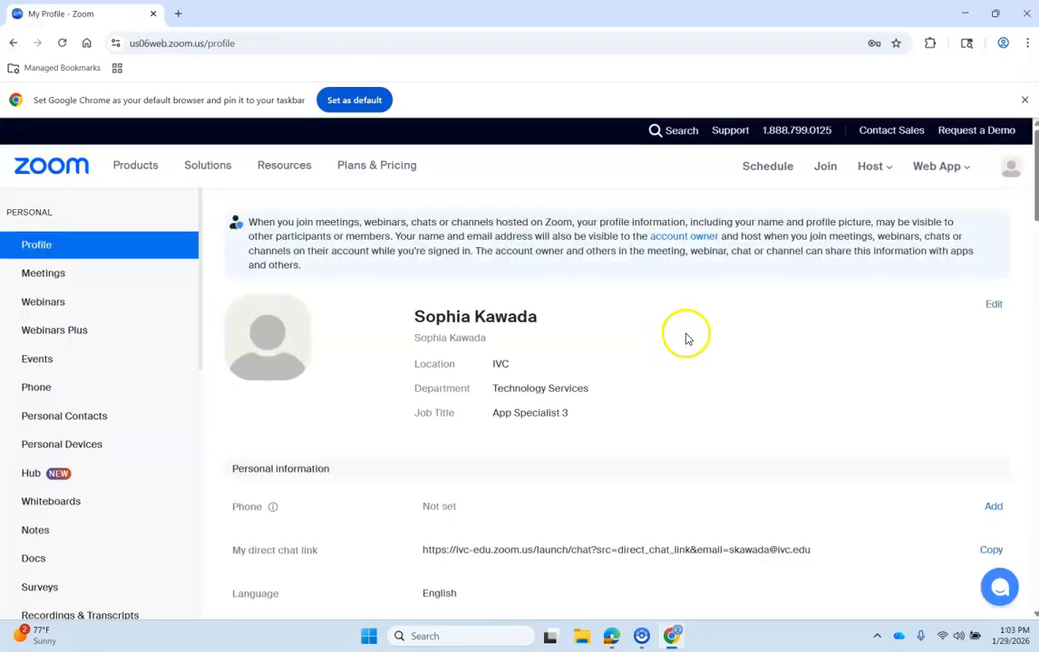
- Open the Schedule Meeting form from the Meetings page
left_click(34, 280)
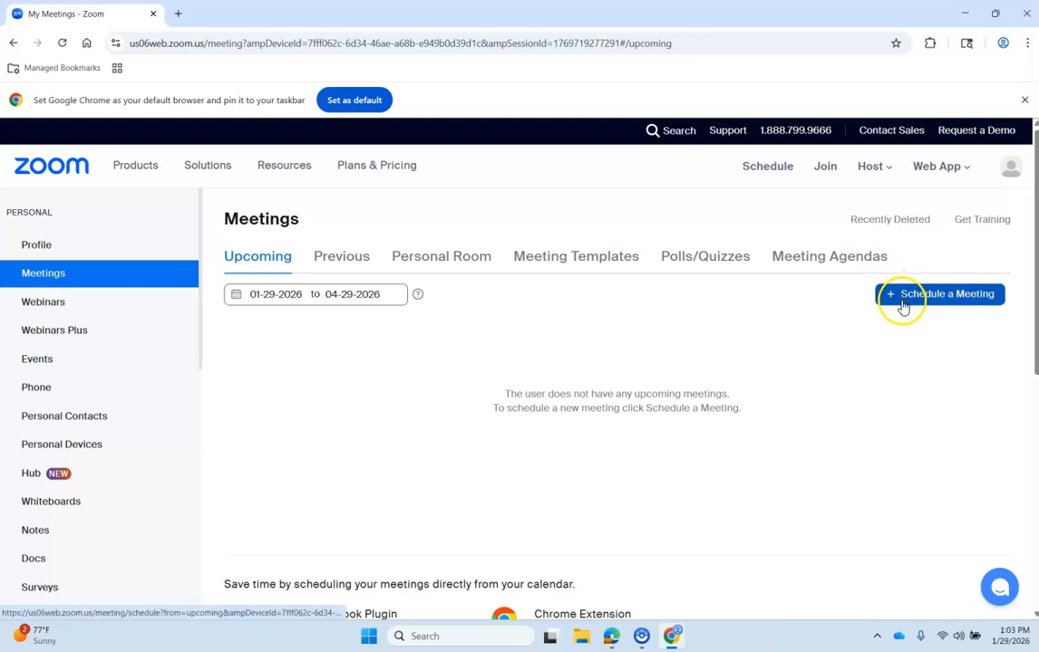
left_click(902, 307)
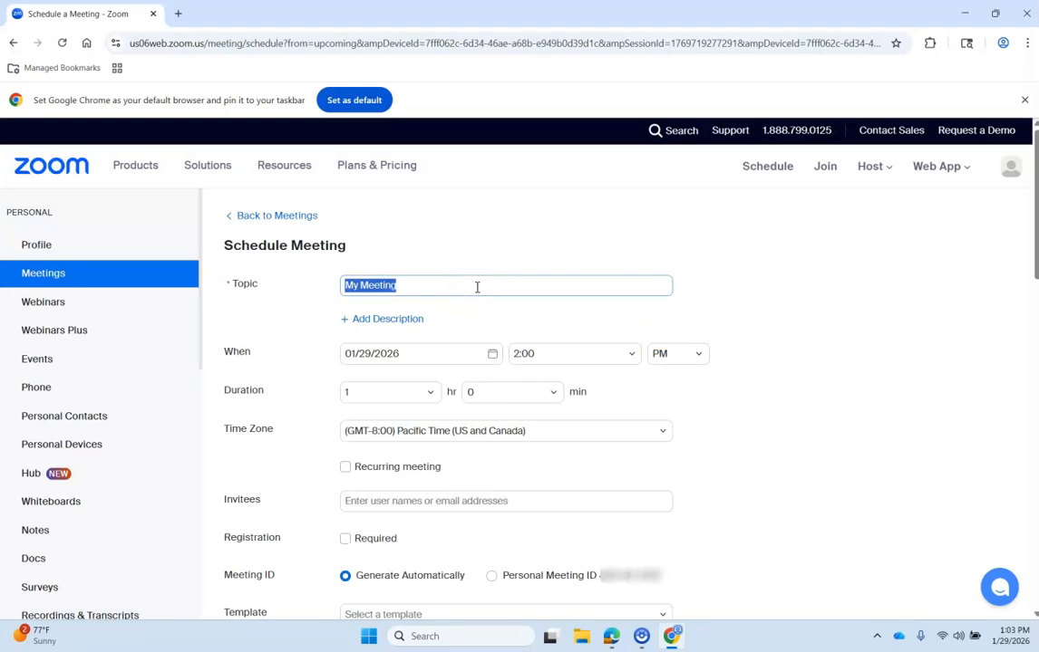
- Set the topic to a one-on-one with the attendee and add the description 'Discuss exam'
type("One-pr")
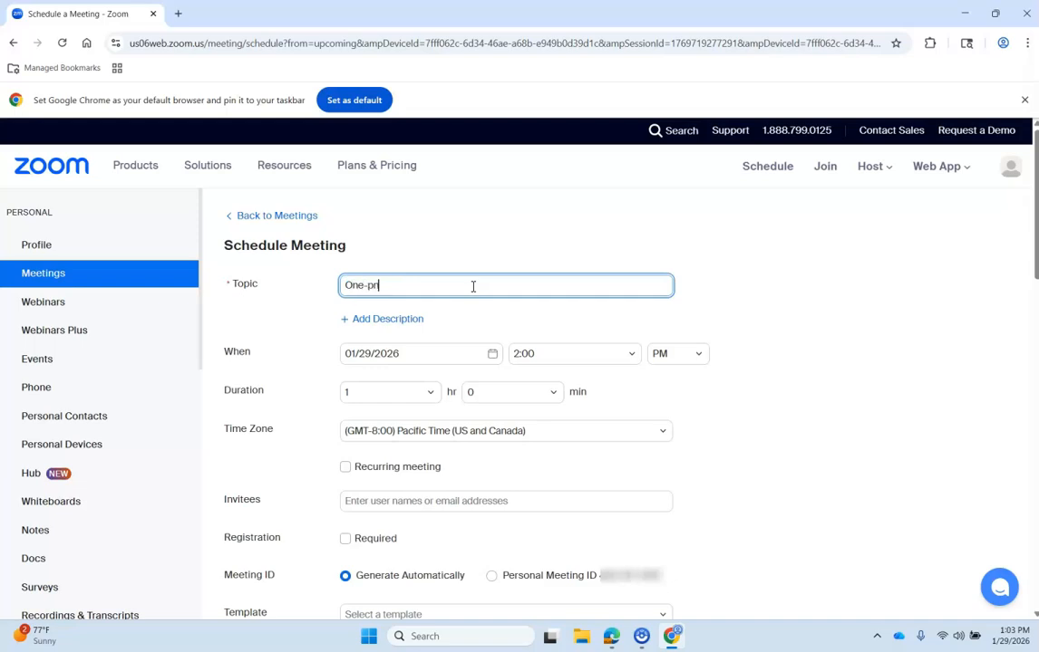
key("BackSpace")
key("BackSpace")
type("on-one with Harry")
left_click(388, 319)
left_click(394, 331)
type("Discus")
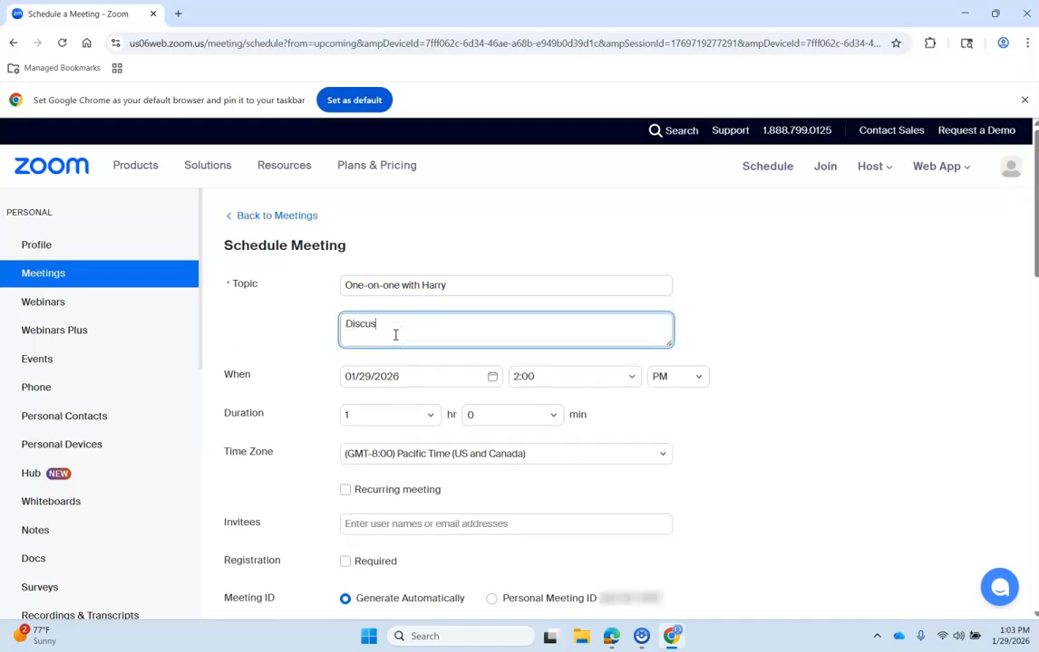
type("s exam")
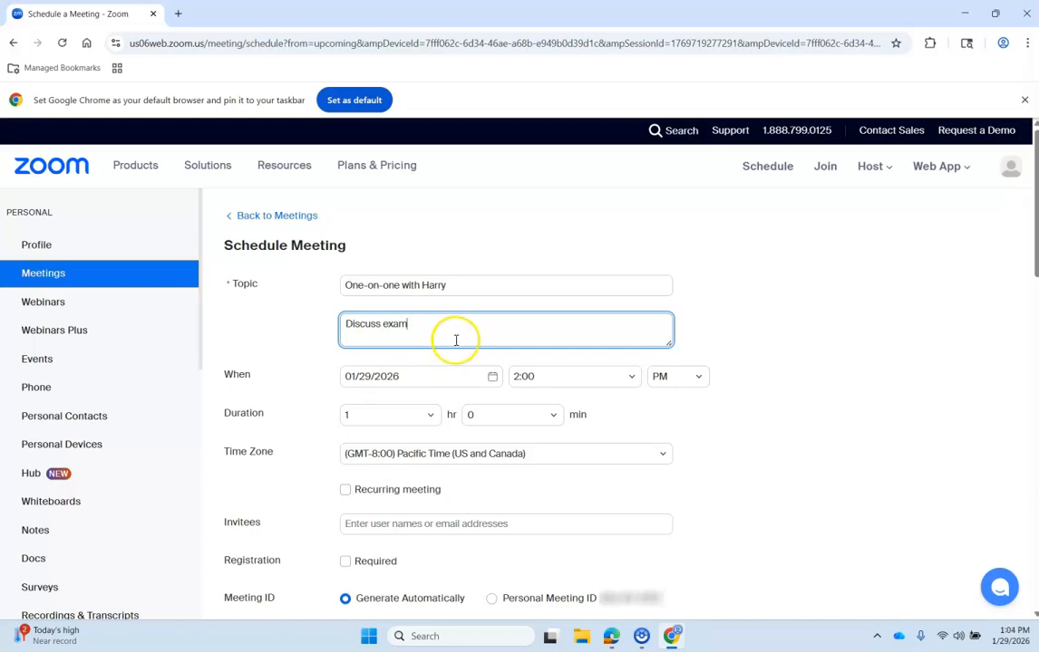
left_click_drag(232, 374, 237, 374)
- Set the meeting date to 02/02/2026 with a 1:00 PM start time
scroll(471, 351, "down", 1)
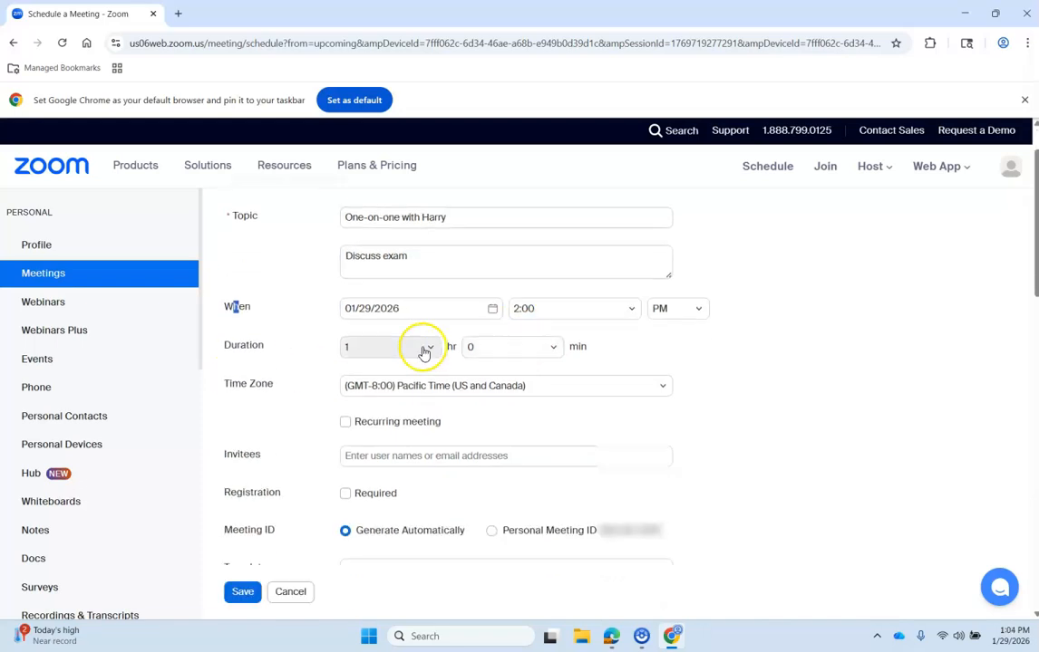
left_click(301, 326)
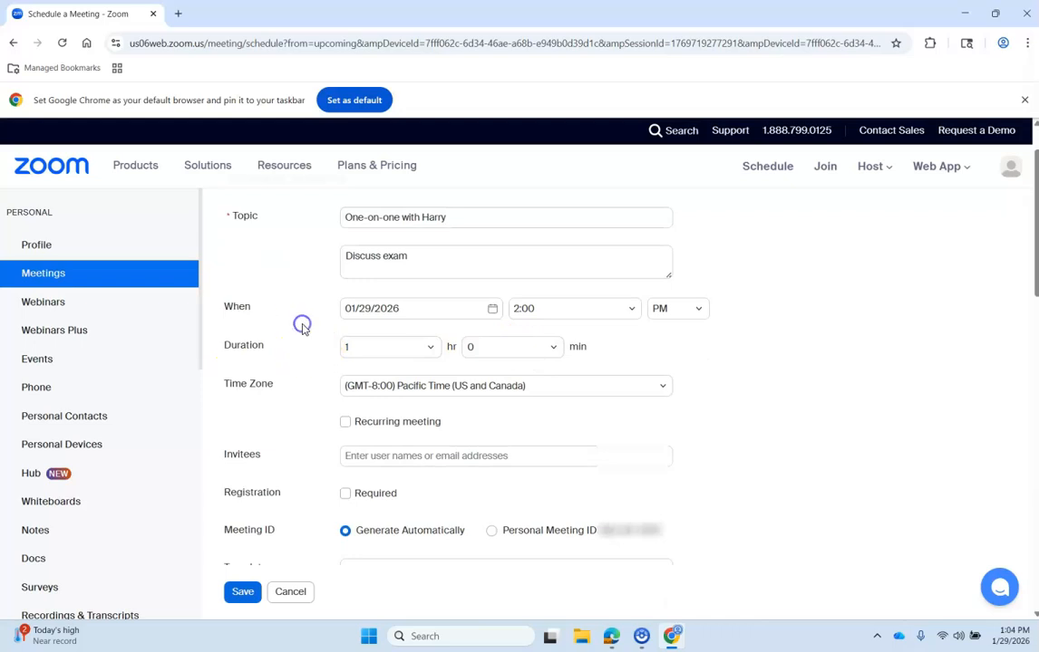
left_click(494, 310)
left_click(390, 537)
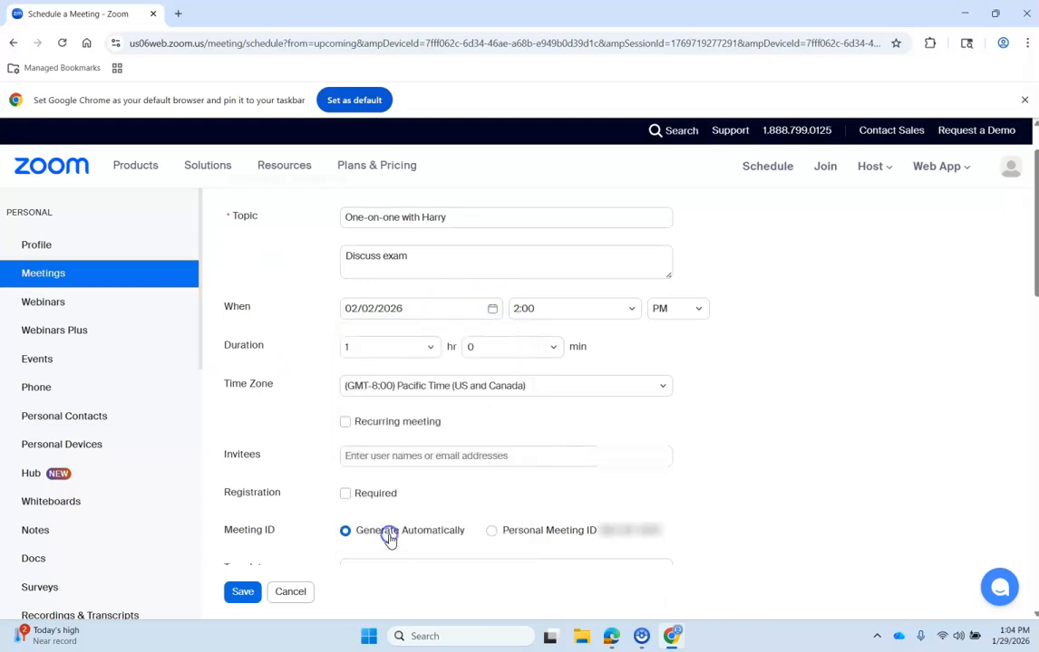
left_click(639, 310)
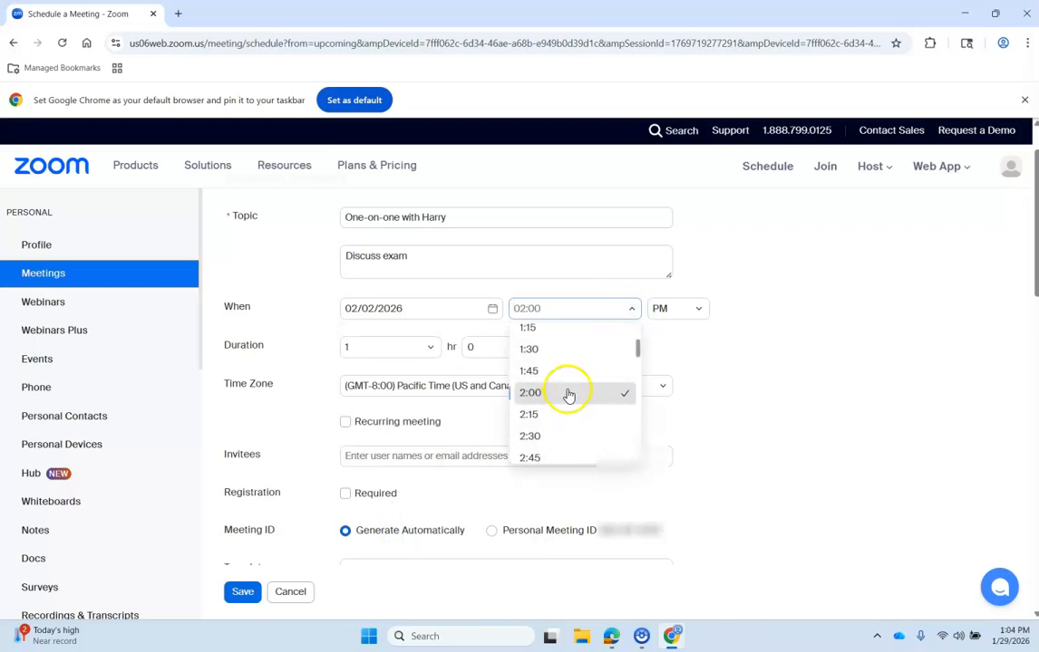
scroll(566, 344, "up", 2)
left_click(562, 373)
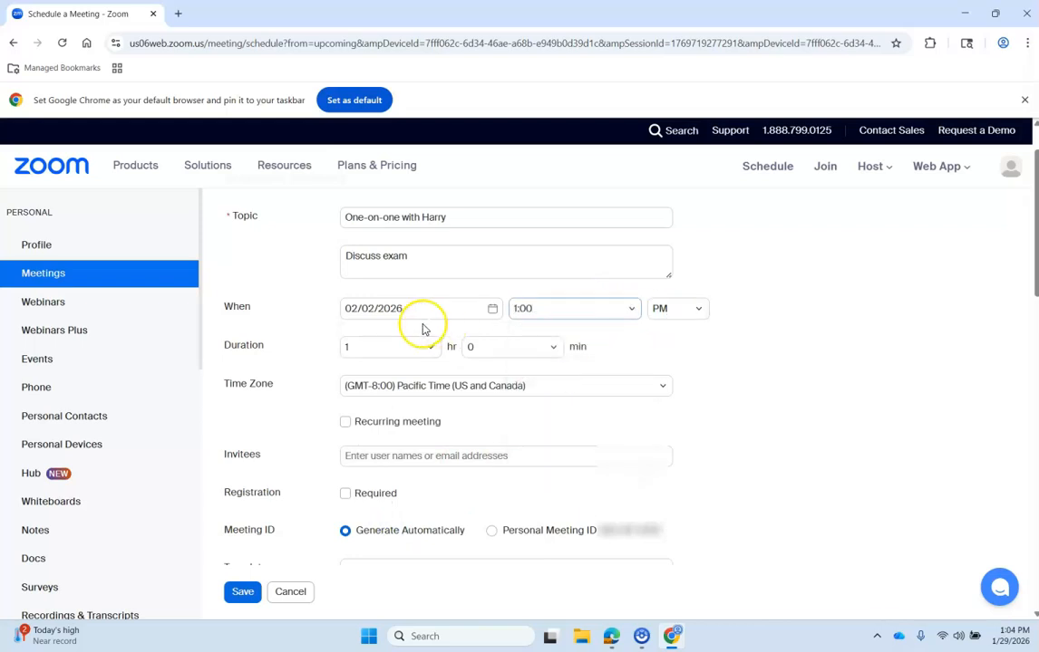
left_click(684, 313)
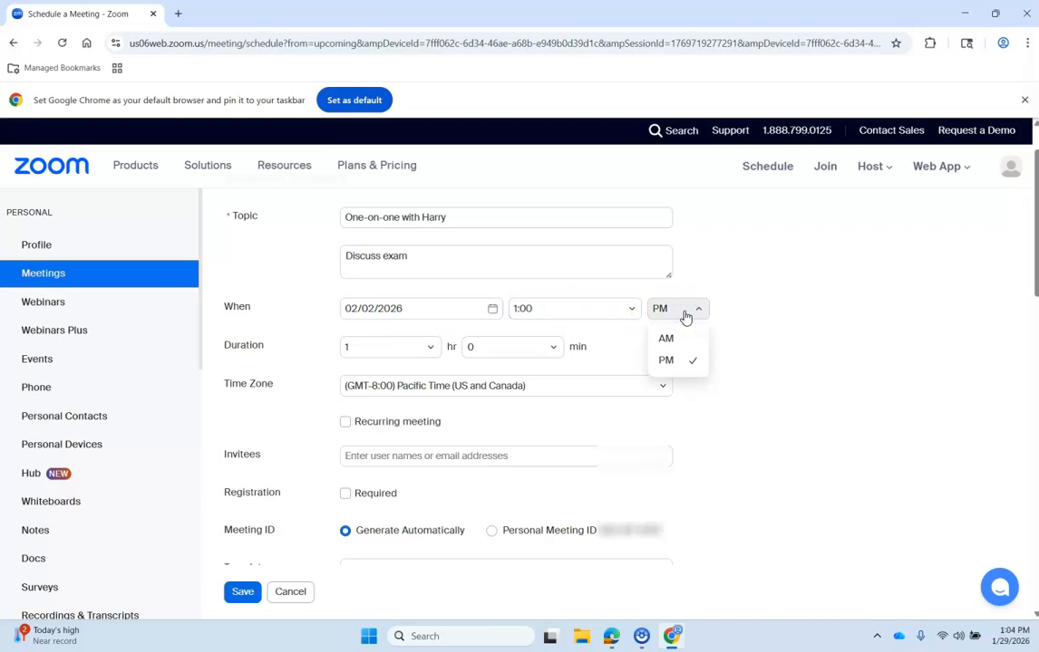
left_click(781, 305)
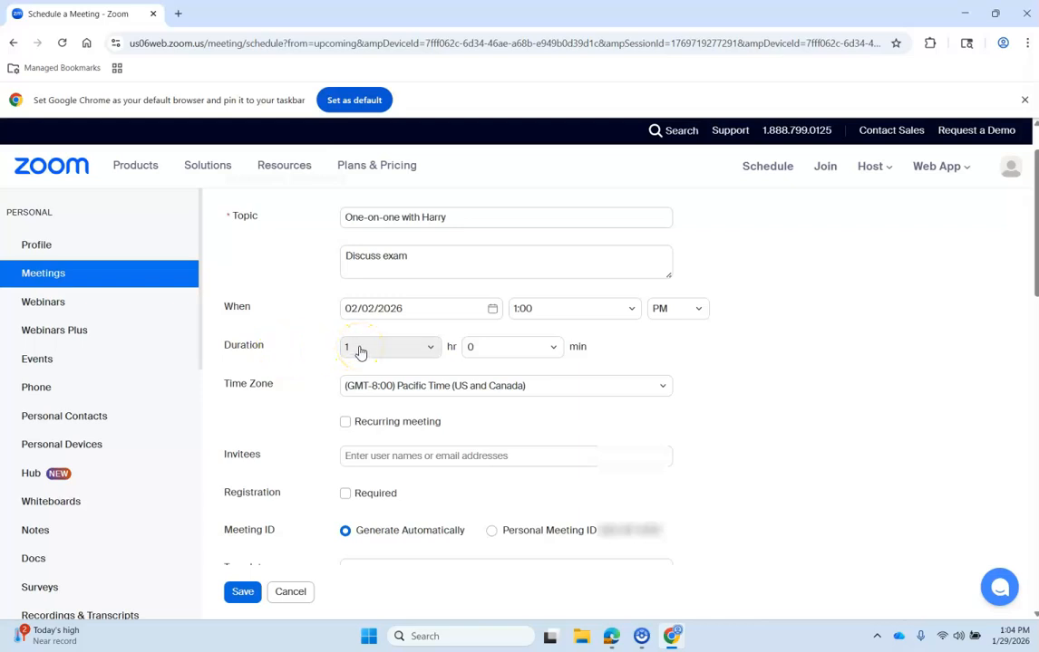
- Set the meeting duration to 0 hr 30 min
left_click(360, 353)
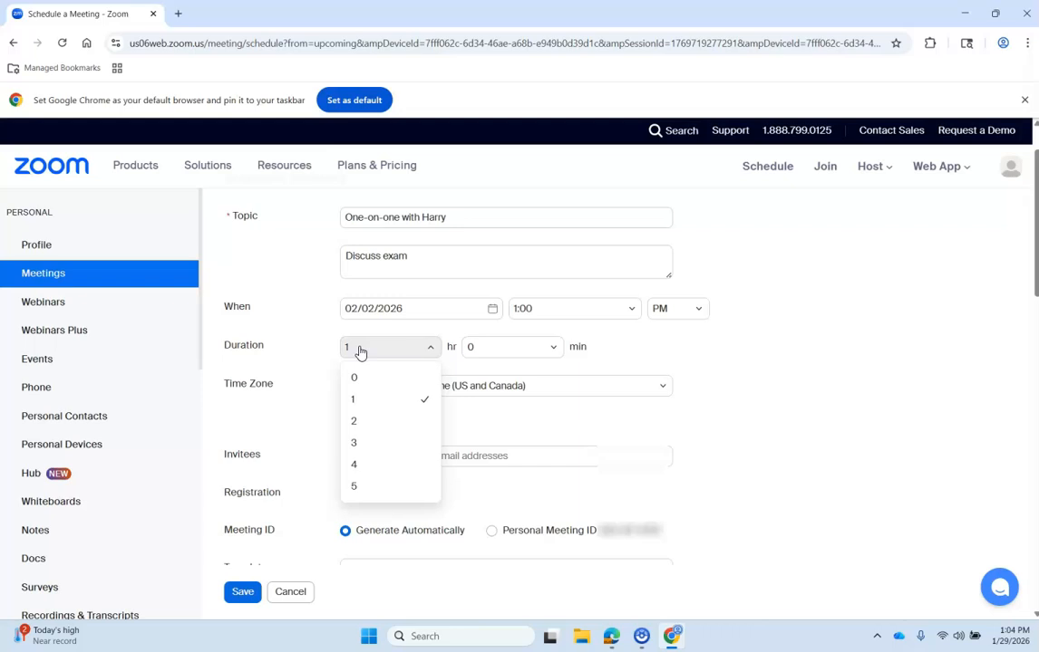
left_click(354, 378)
left_click(480, 339)
left_click(524, 426)
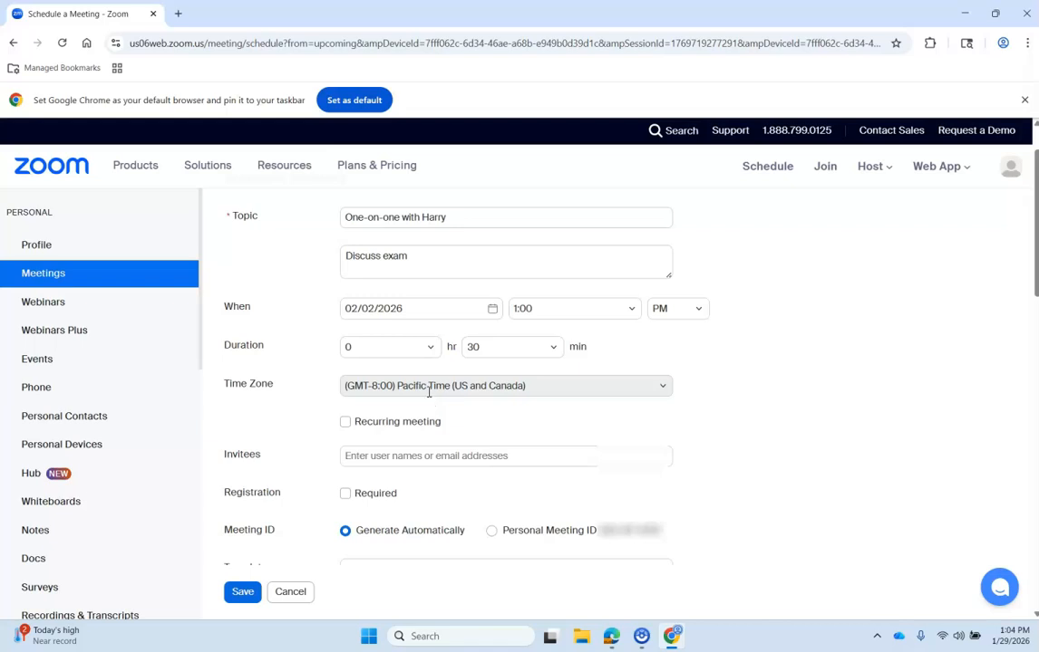
scroll(707, 406, "down", 1)
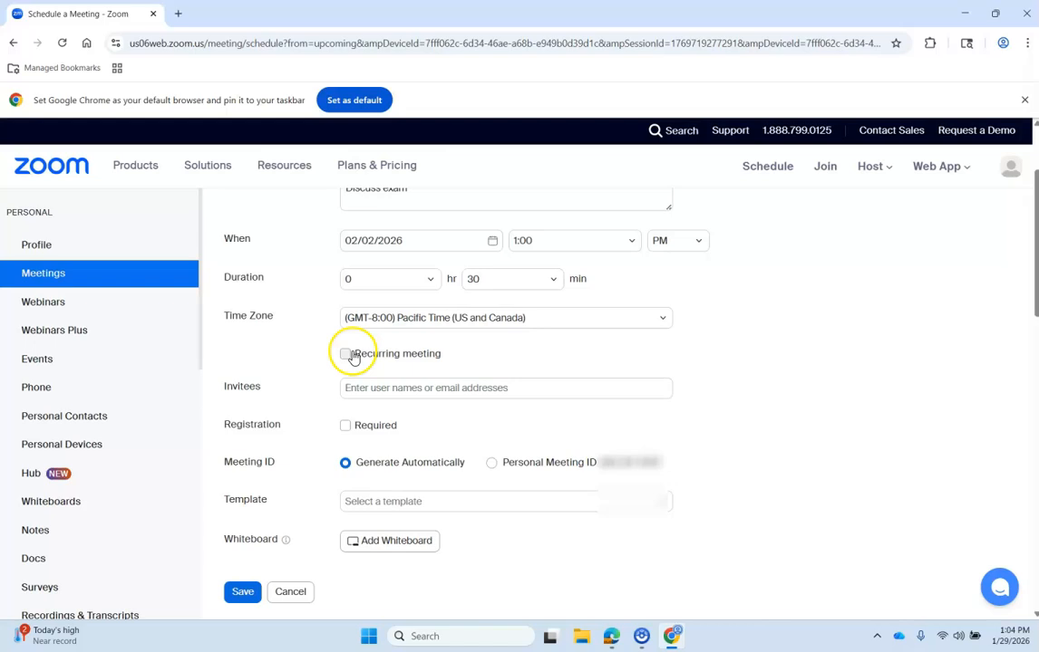
left_click(345, 355)
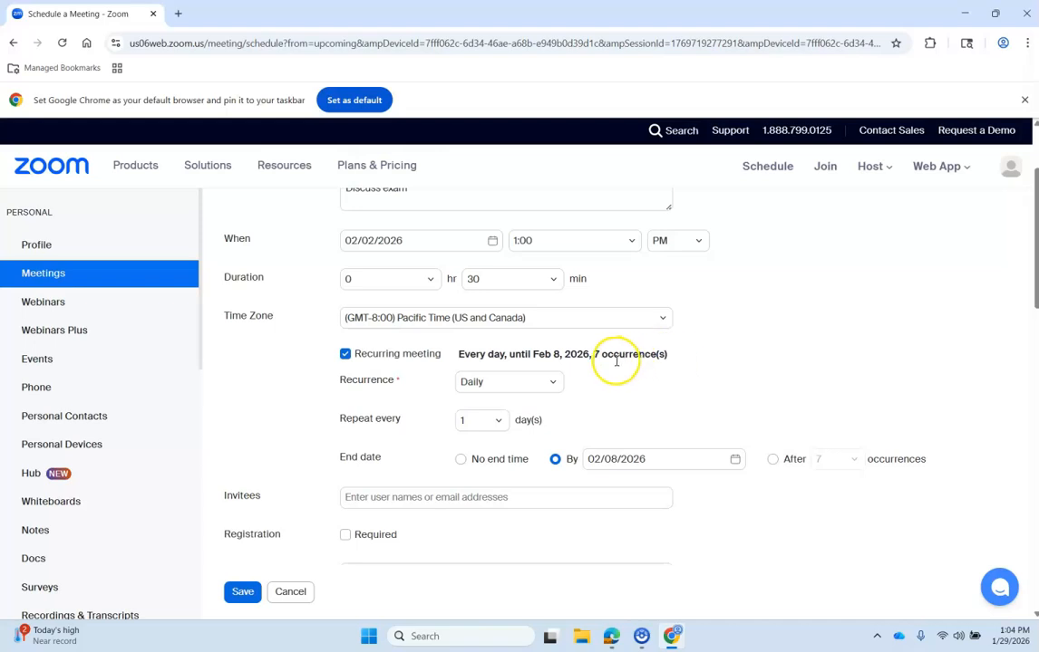
left_click(555, 386)
left_click(514, 435)
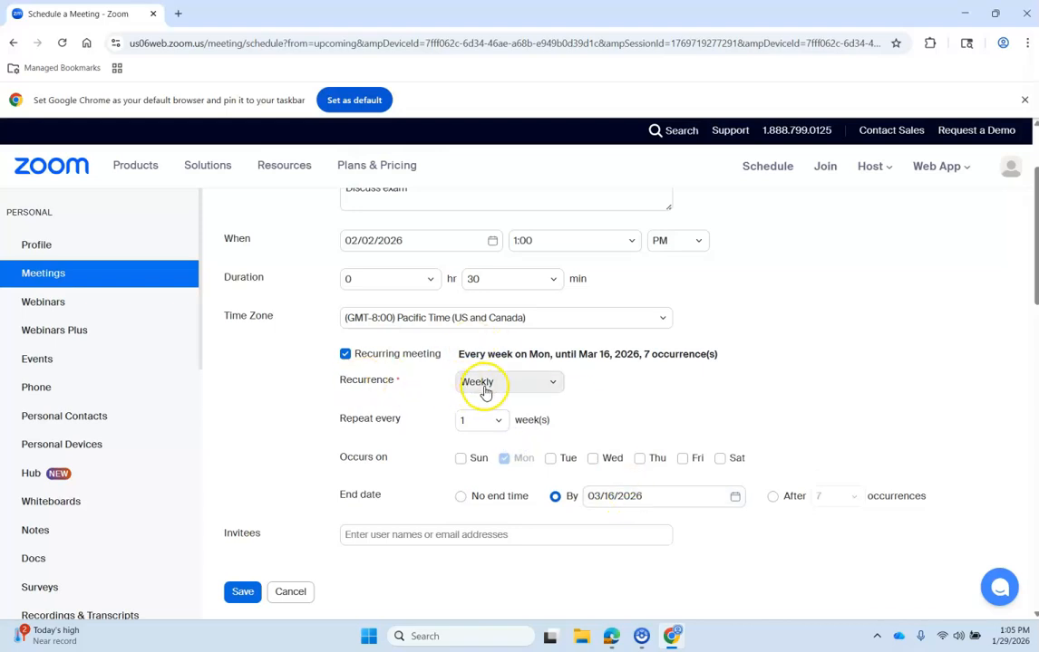
scroll(485, 392, "down", 1)
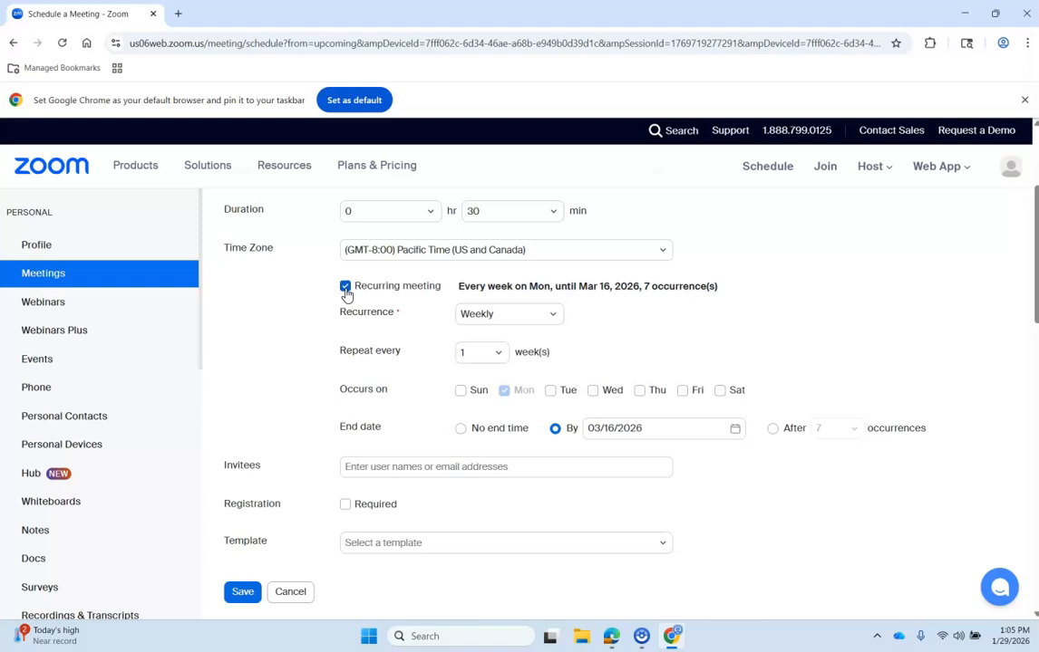
left_click(346, 290)
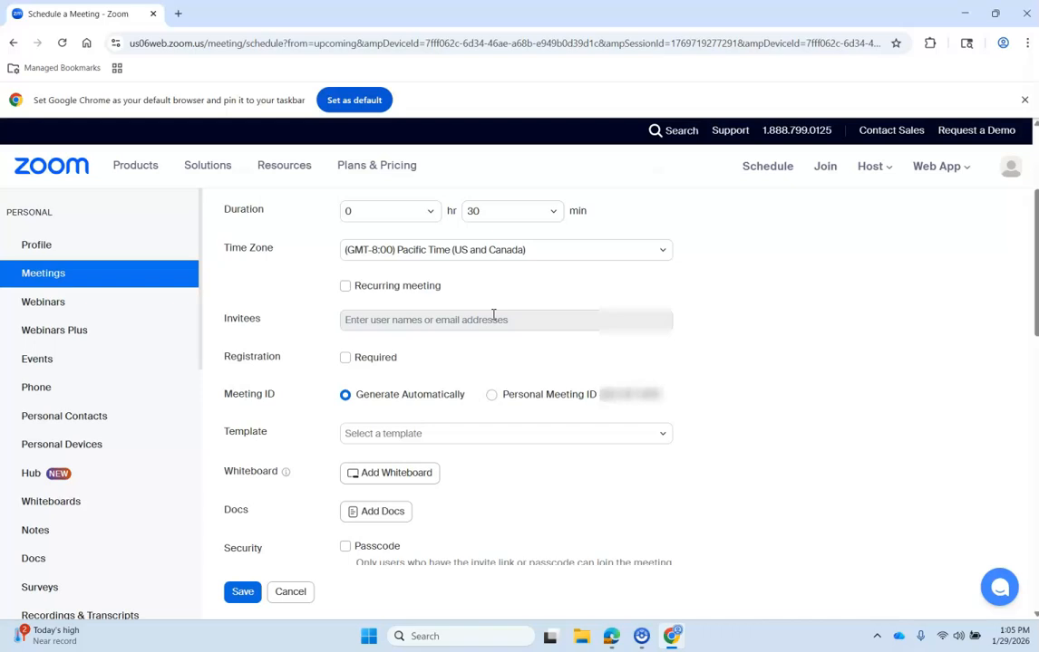
left_click(489, 319)
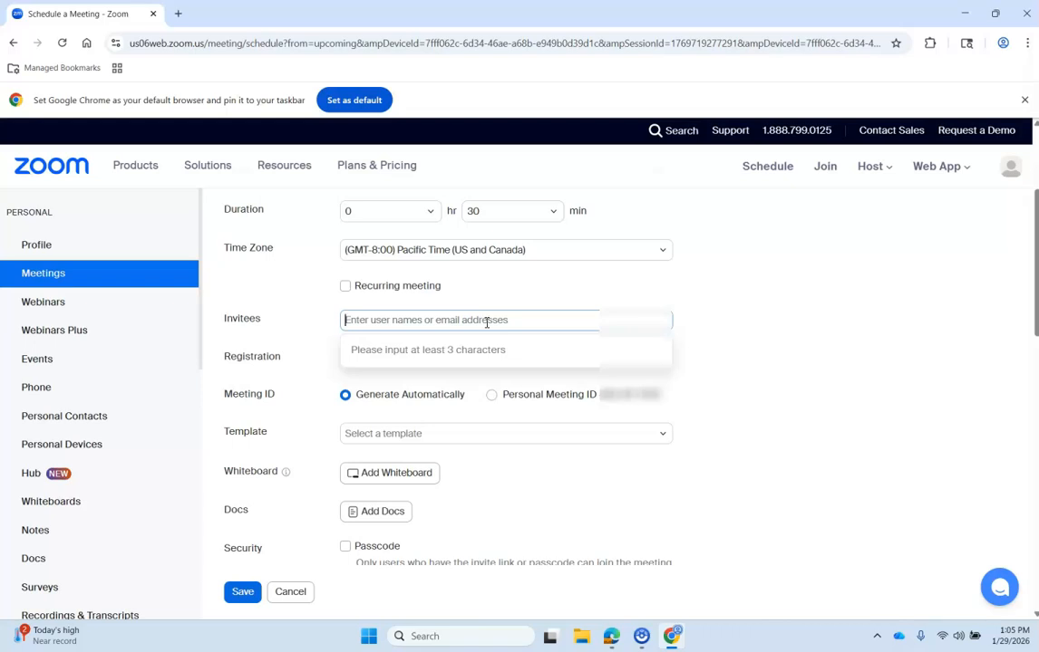
left_click(755, 323)
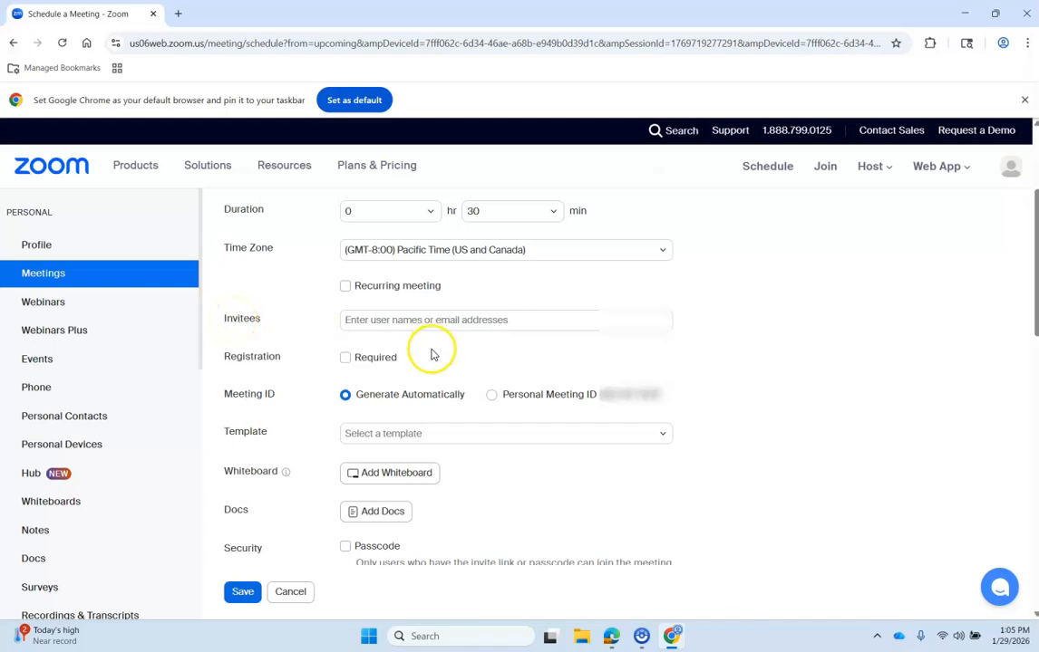
scroll(390, 335, "down", 1)
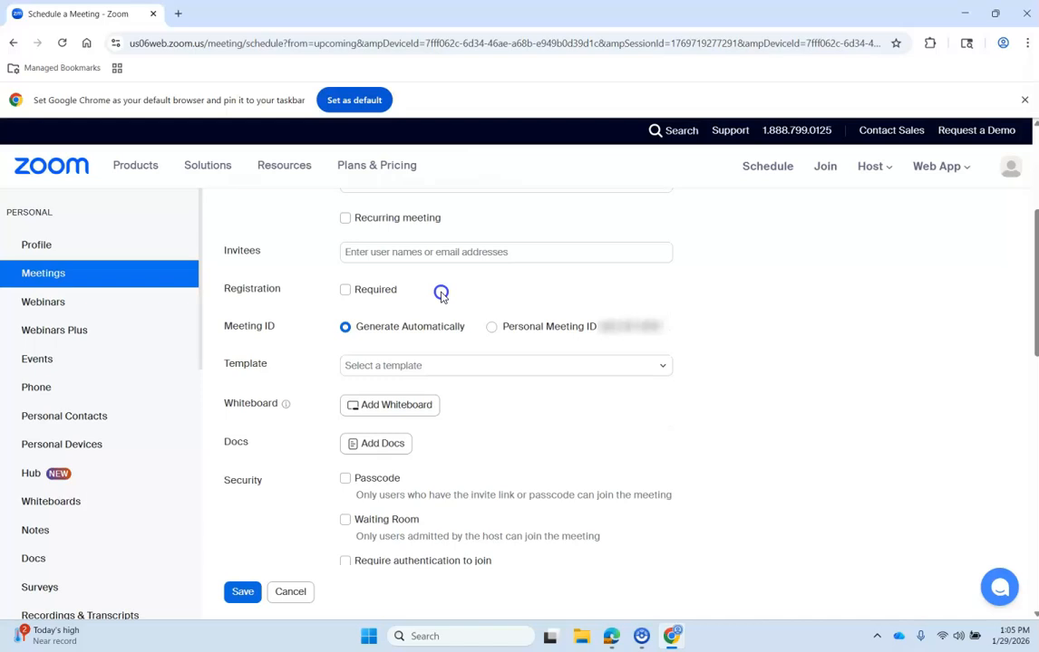
left_click_drag(440, 290, 222, 292)
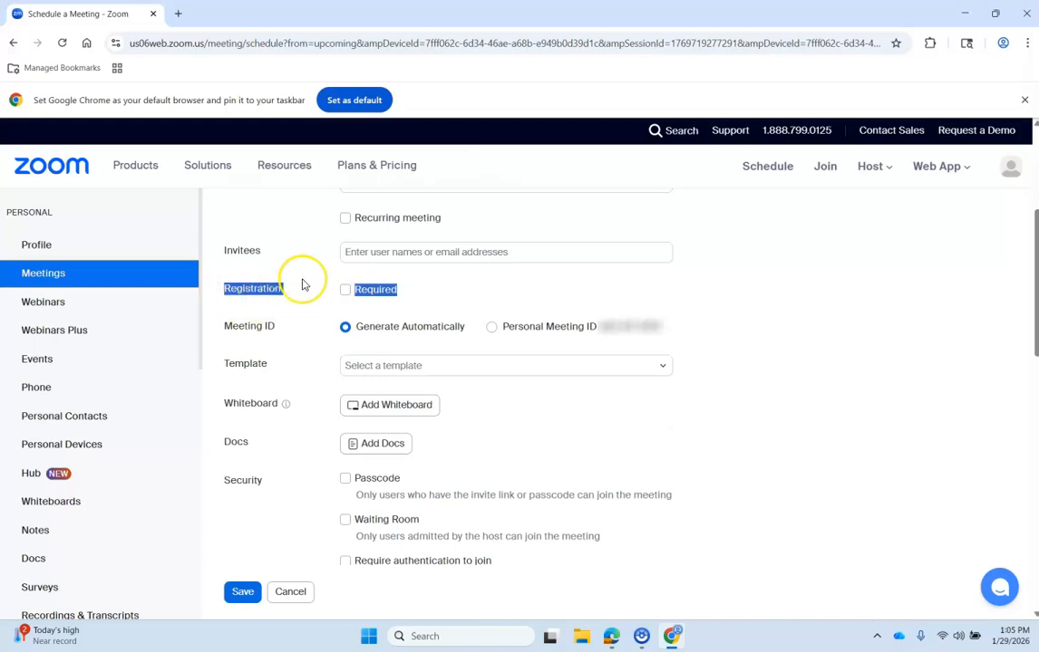
left_click(254, 290)
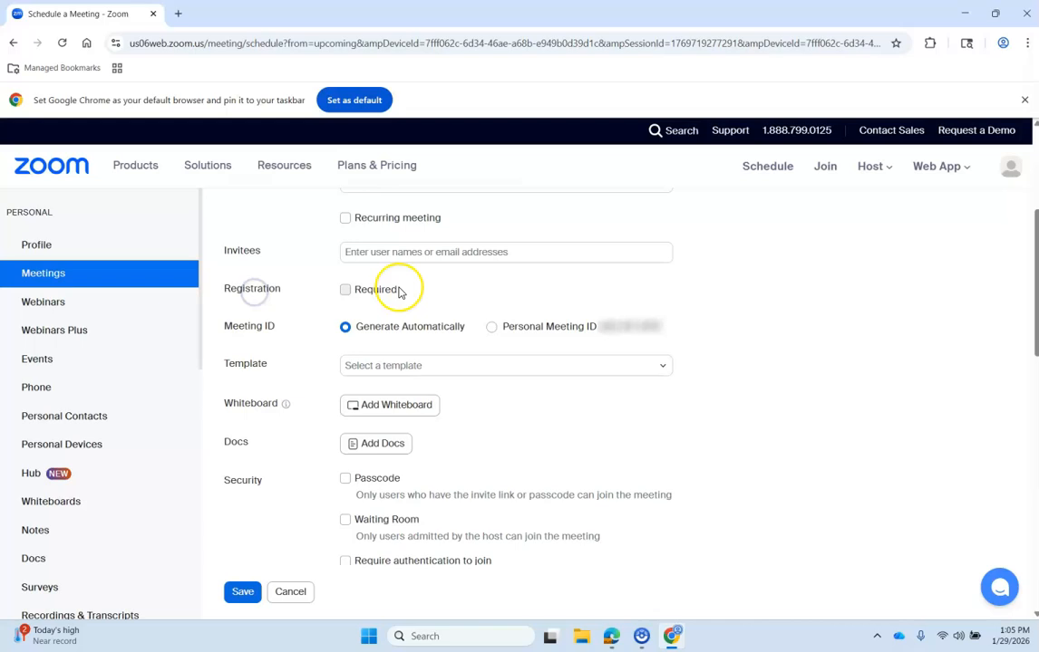
left_click(344, 289)
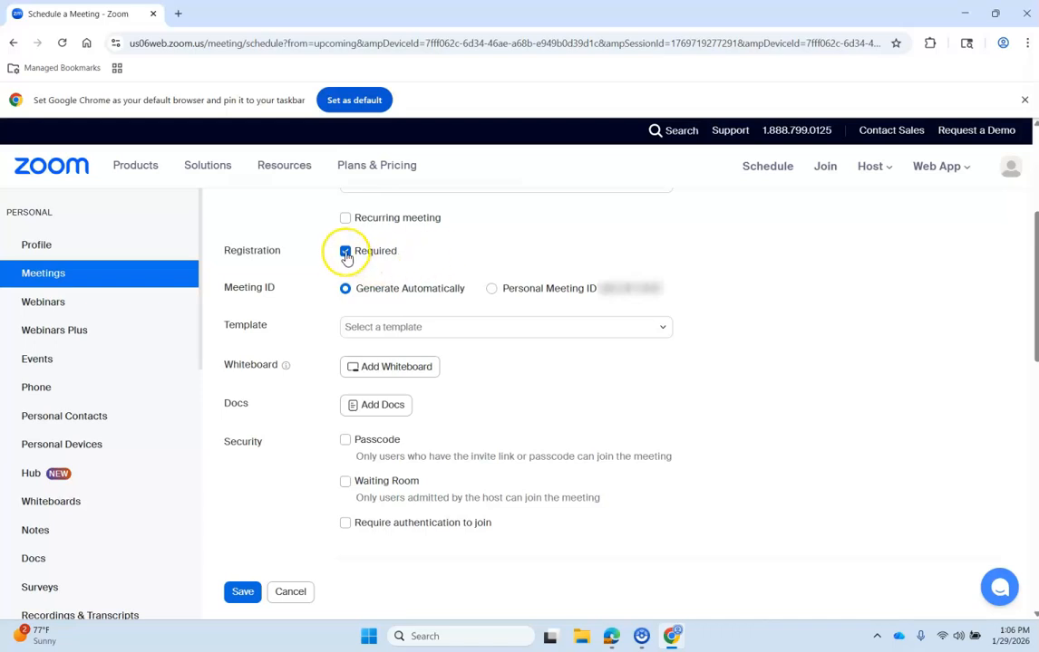
left_click(346, 253)
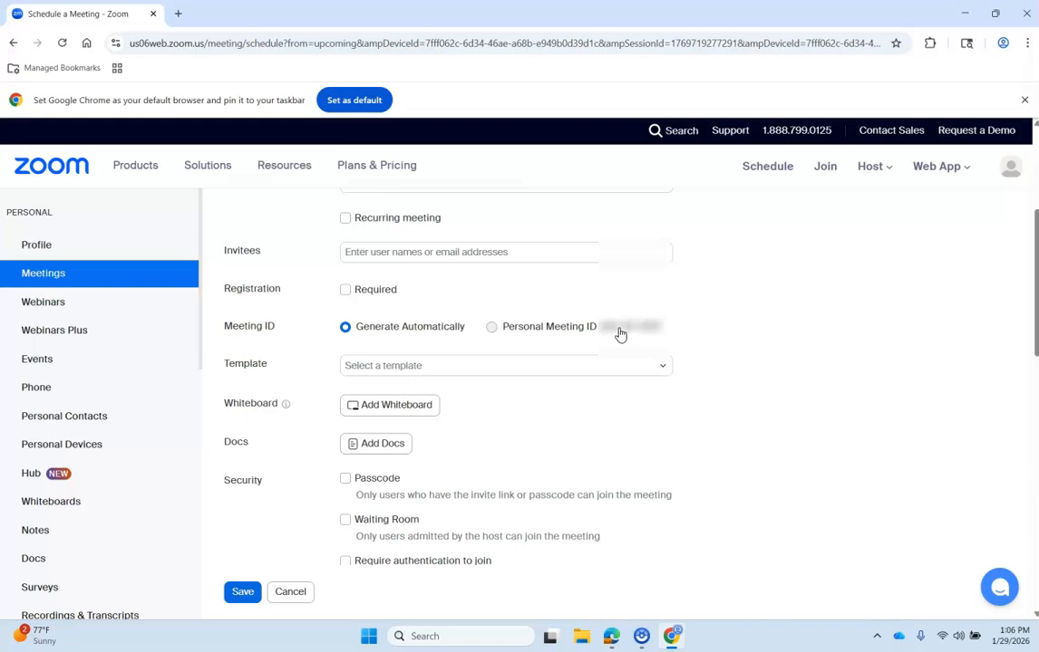
left_click(399, 334)
scroll(660, 412, "down", 1)
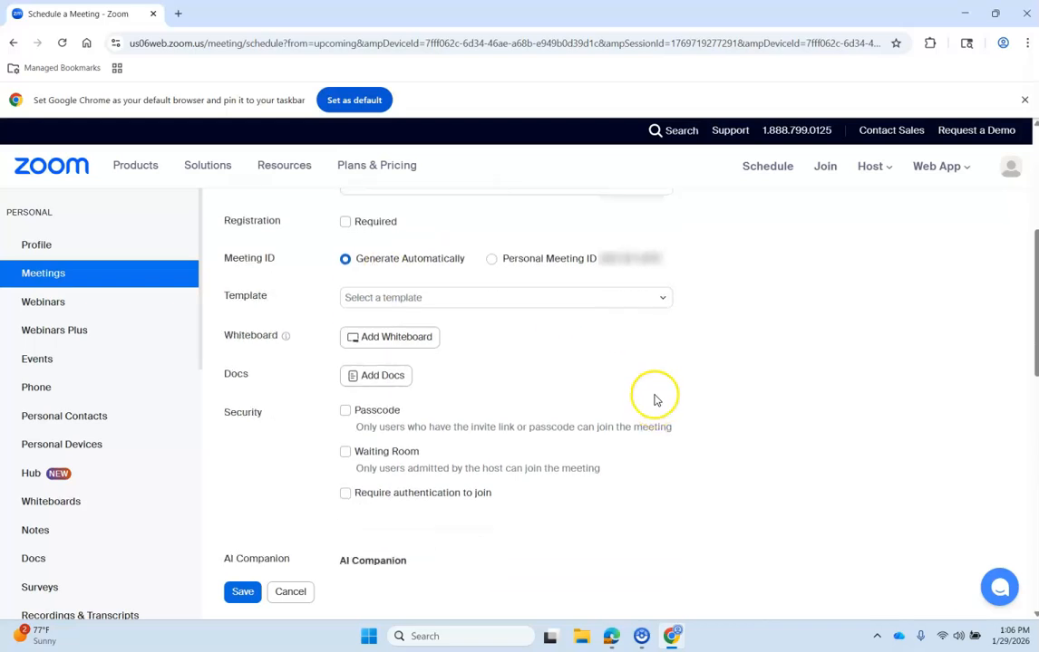
left_click(665, 300)
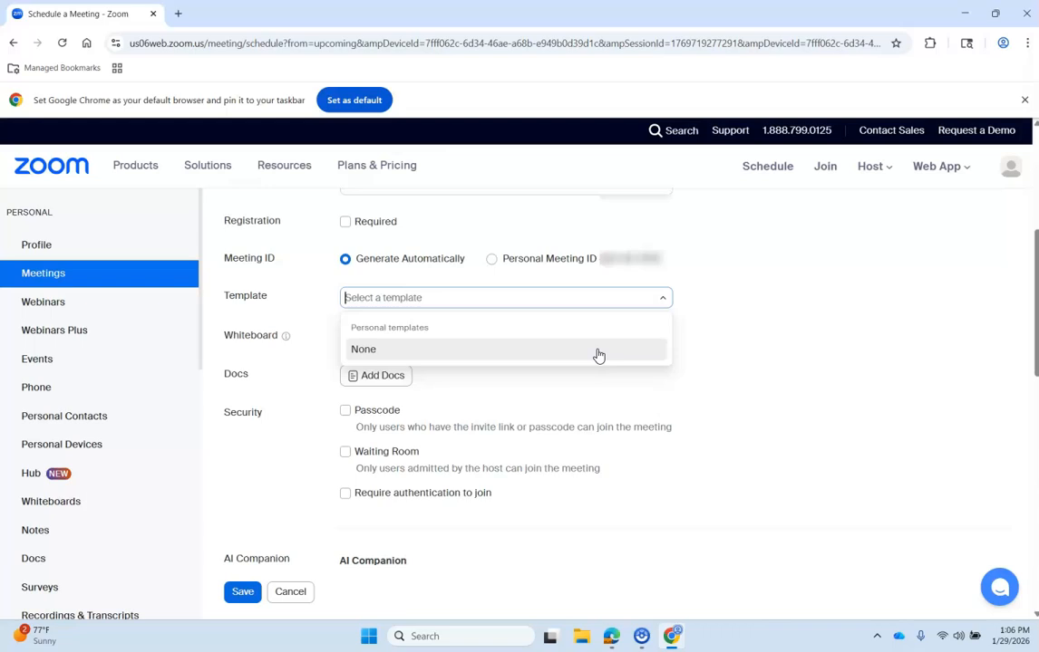
left_click(529, 298)
left_click(765, 295)
scroll(660, 378, "down", 1)
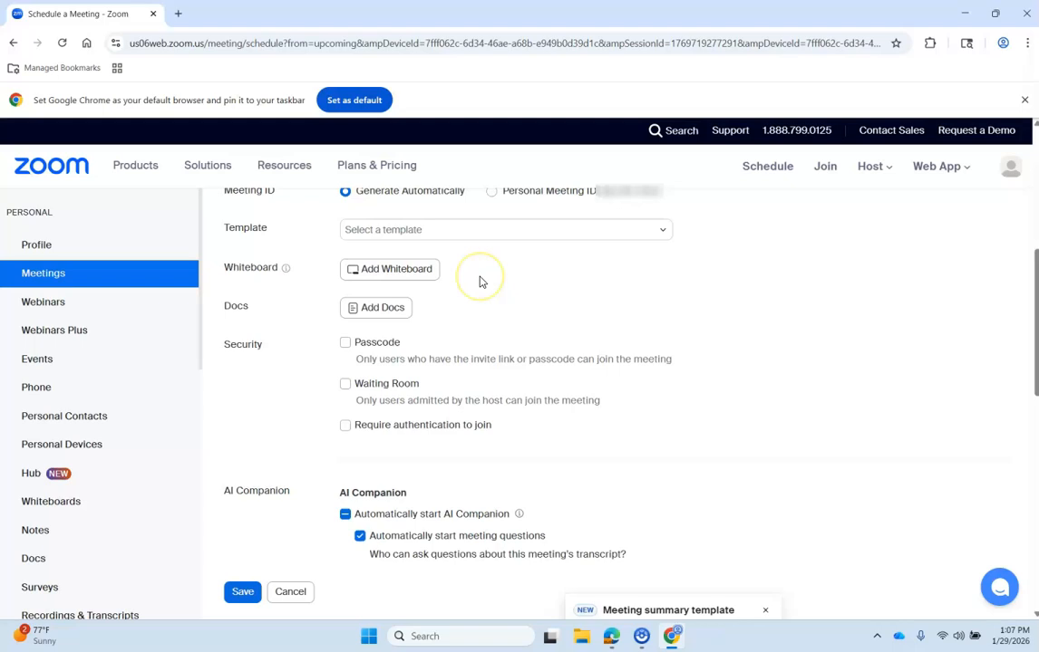
left_click(401, 270)
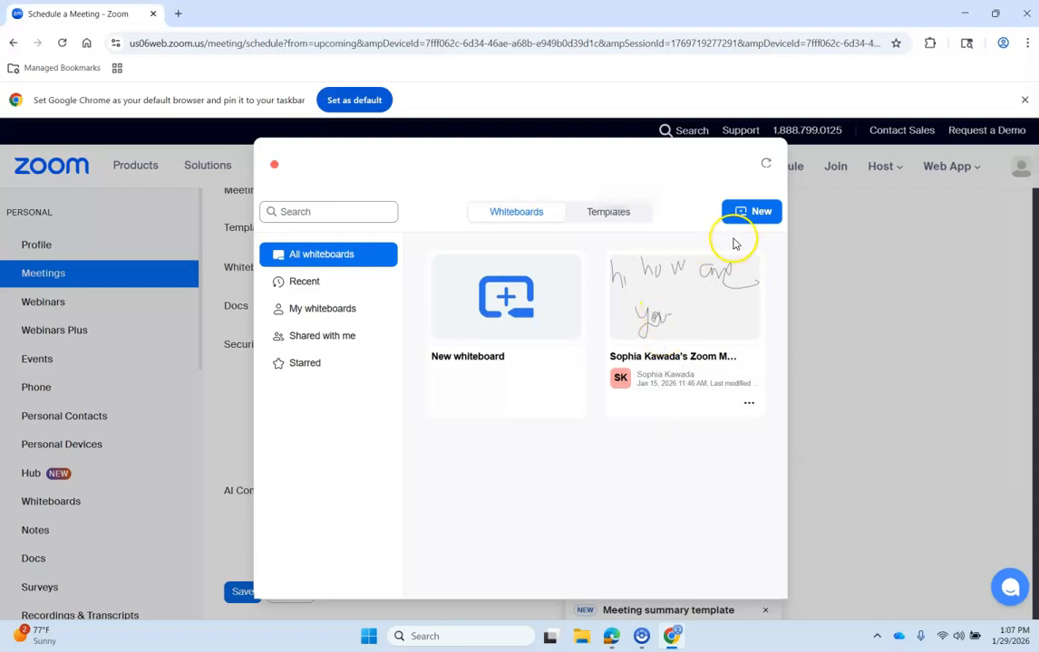
left_click(900, 387)
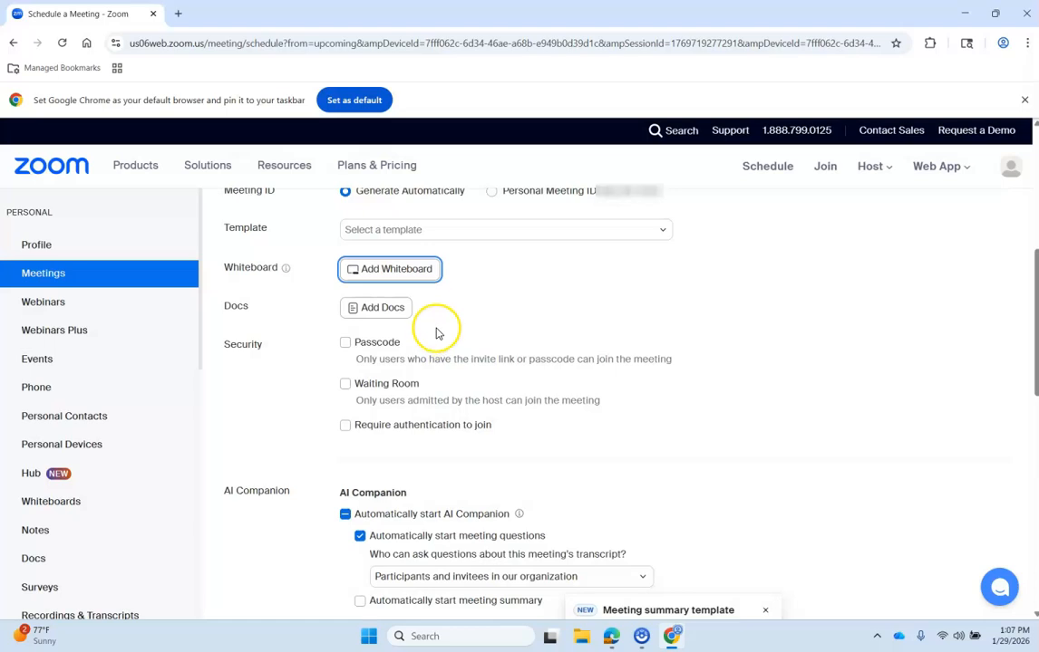
left_click(390, 308)
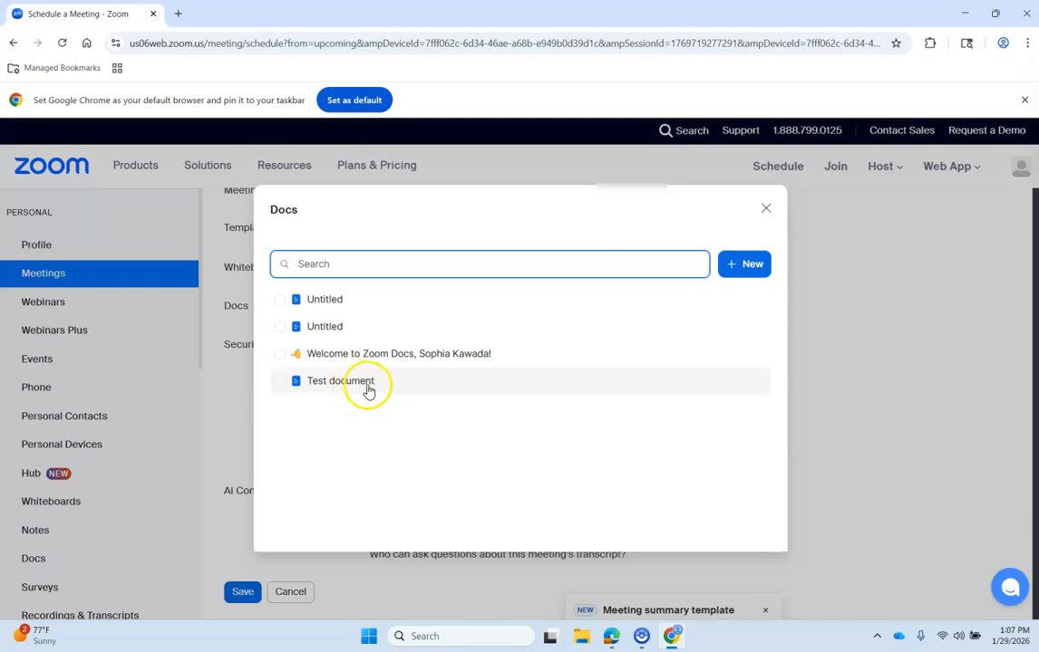
left_click(766, 210)
scroll(597, 325, "down", 1)
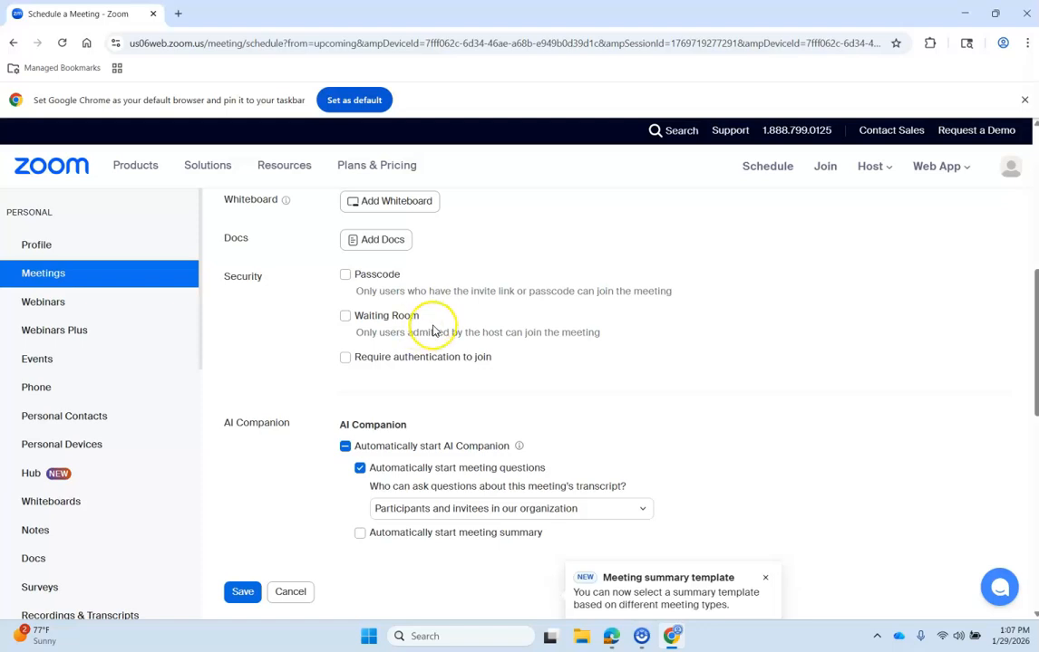
scroll(421, 326, "down", 1)
scroll(440, 327, "down", 1)
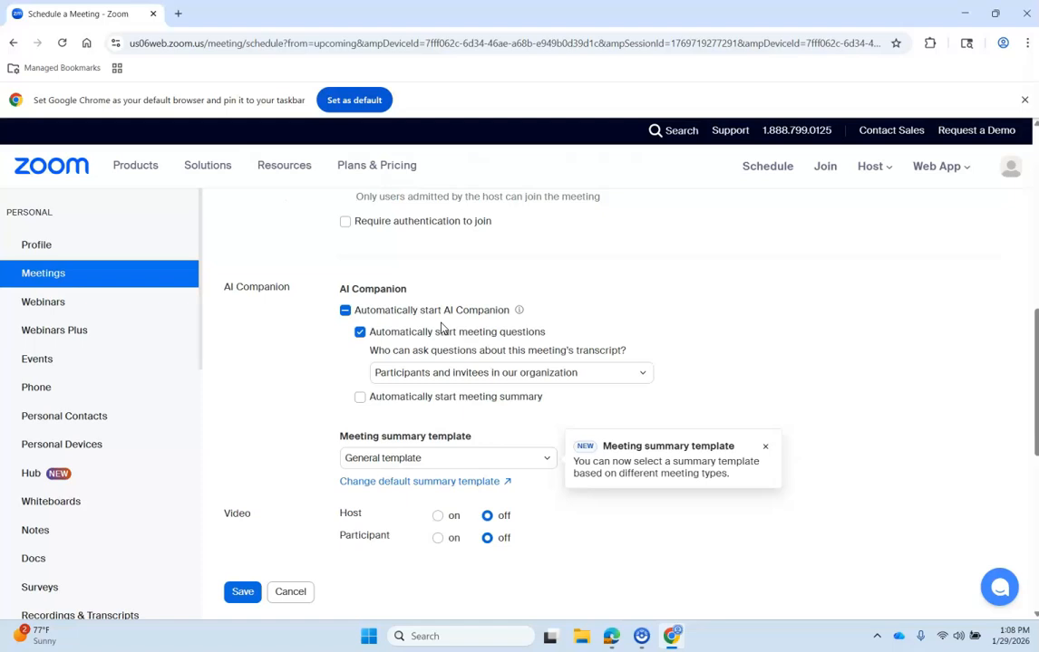
scroll(635, 288, "down", 1)
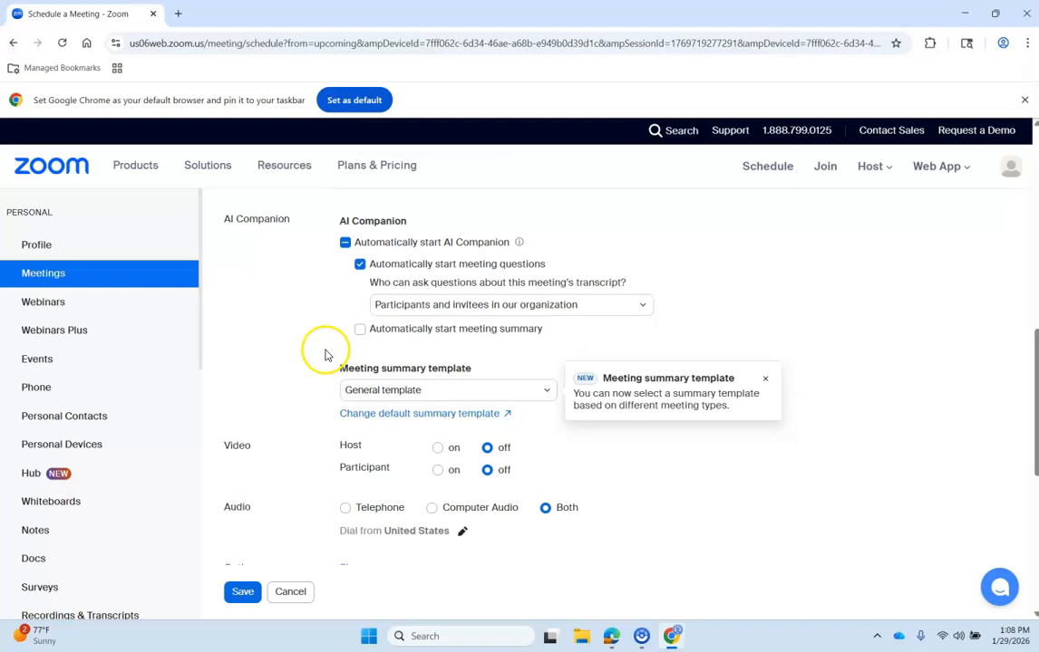
scroll(324, 356, "down", 1)
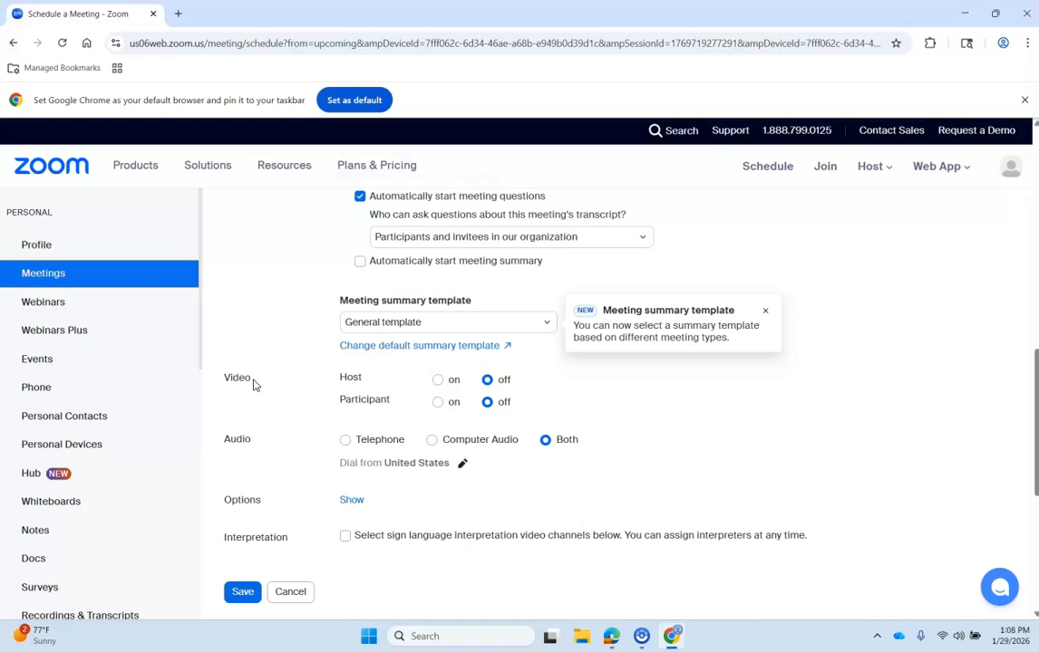
left_click_drag(259, 446, 218, 444)
- Expand the additional meeting options and review them
scroll(520, 500, "down", 1)
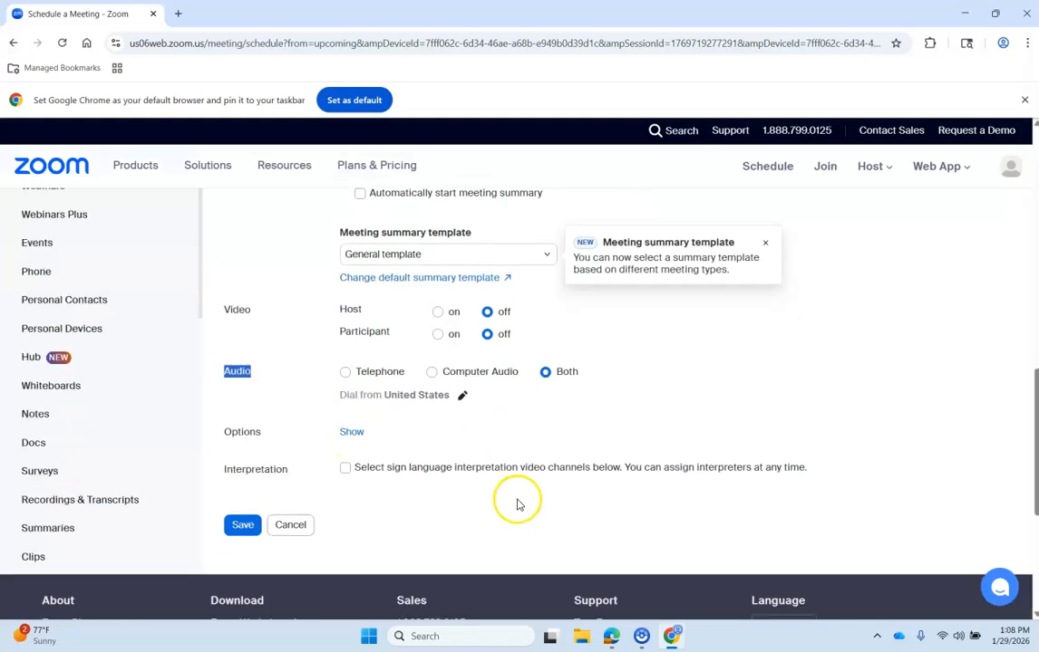
left_click(352, 432)
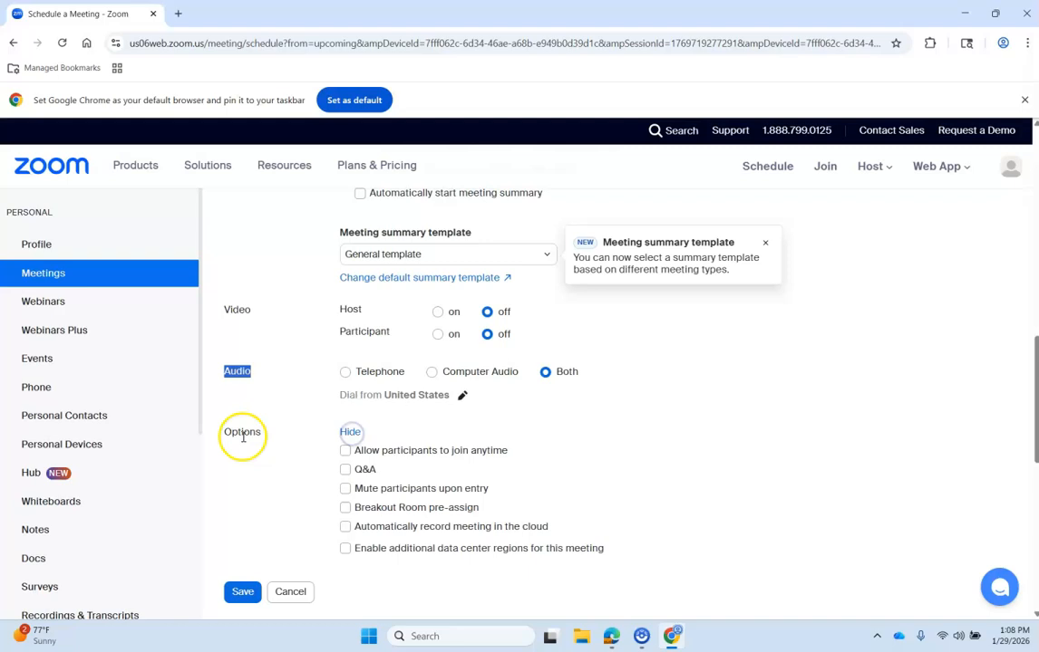
scroll(456, 453, "down", 3)
scroll(457, 457, "down", 1)
scroll(462, 457, "up", 2)
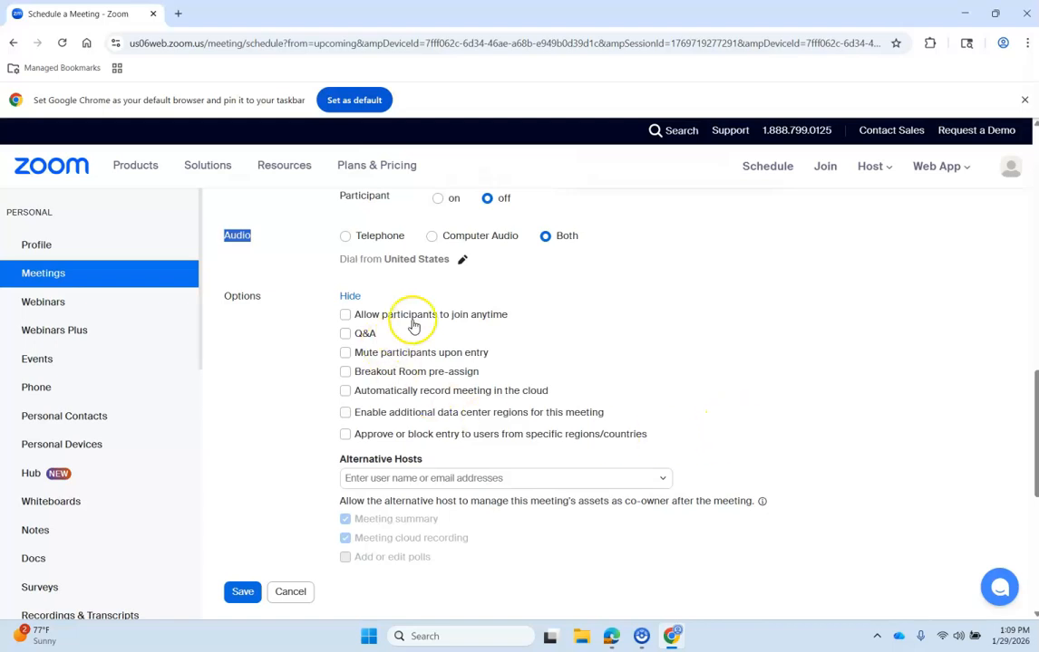
- Leave Alternative Hosts empty and save the scheduled meeting
left_click(399, 478)
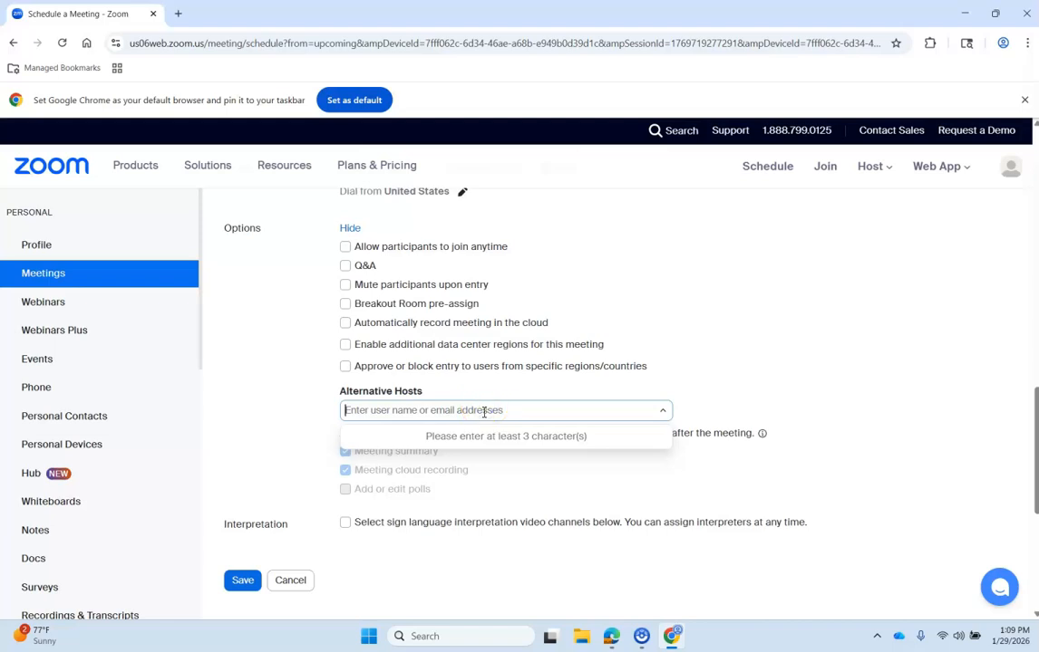
left_click(483, 412)
left_click(709, 376)
left_click(734, 388)
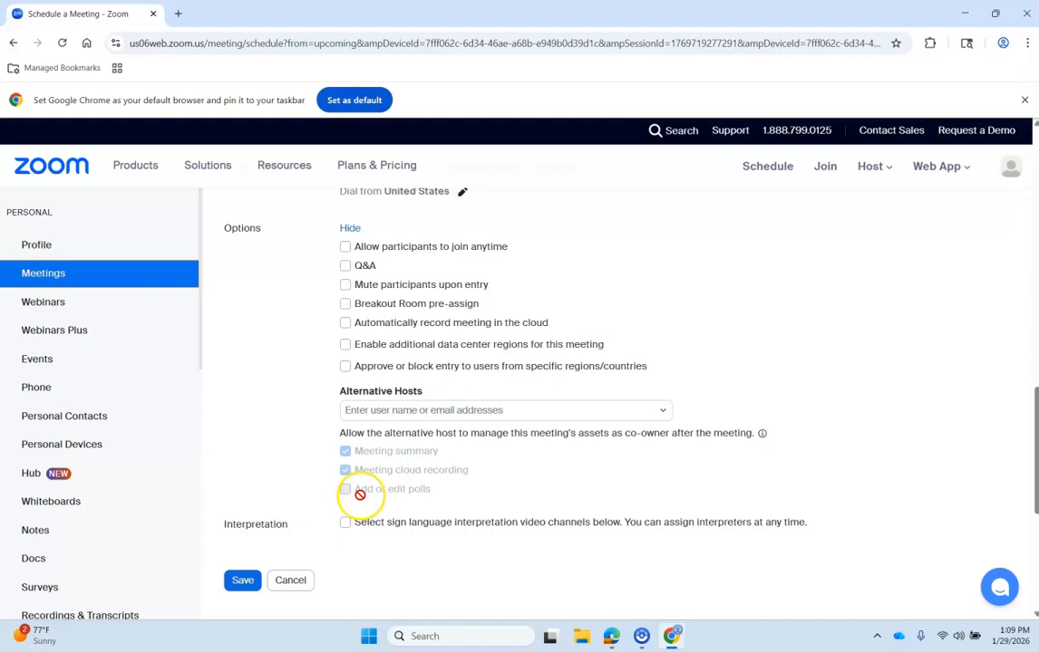
left_click(243, 587)
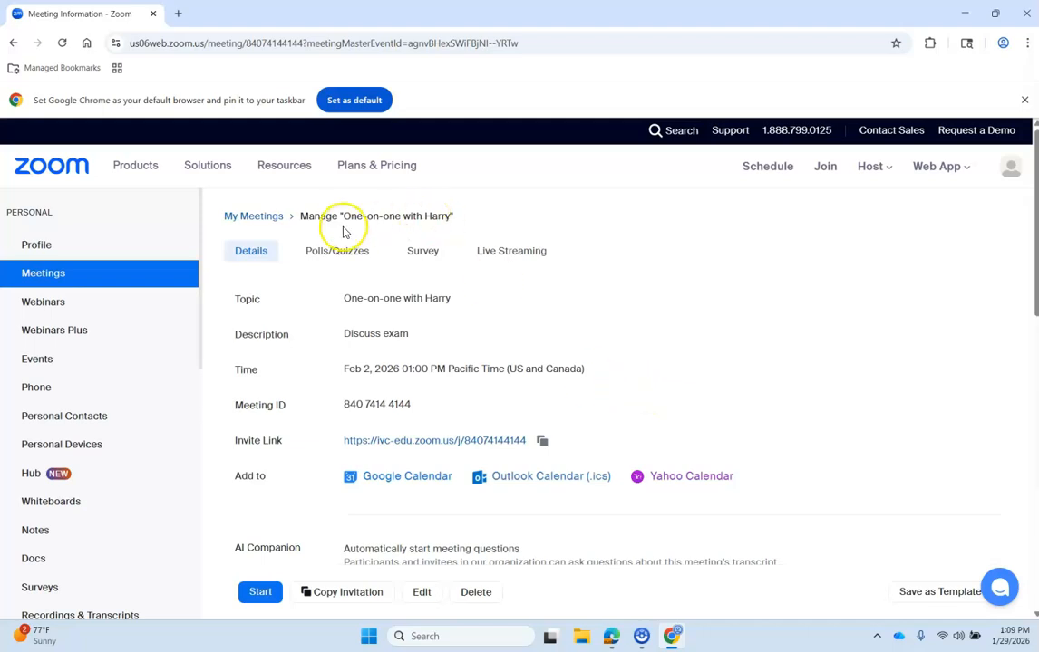
- Copy the meeting's invite link URL from its details page
left_click_drag(341, 214, 445, 218)
left_click(699, 378)
left_click_drag(262, 438, 568, 438)
left_click(590, 438)
left_click(542, 442)
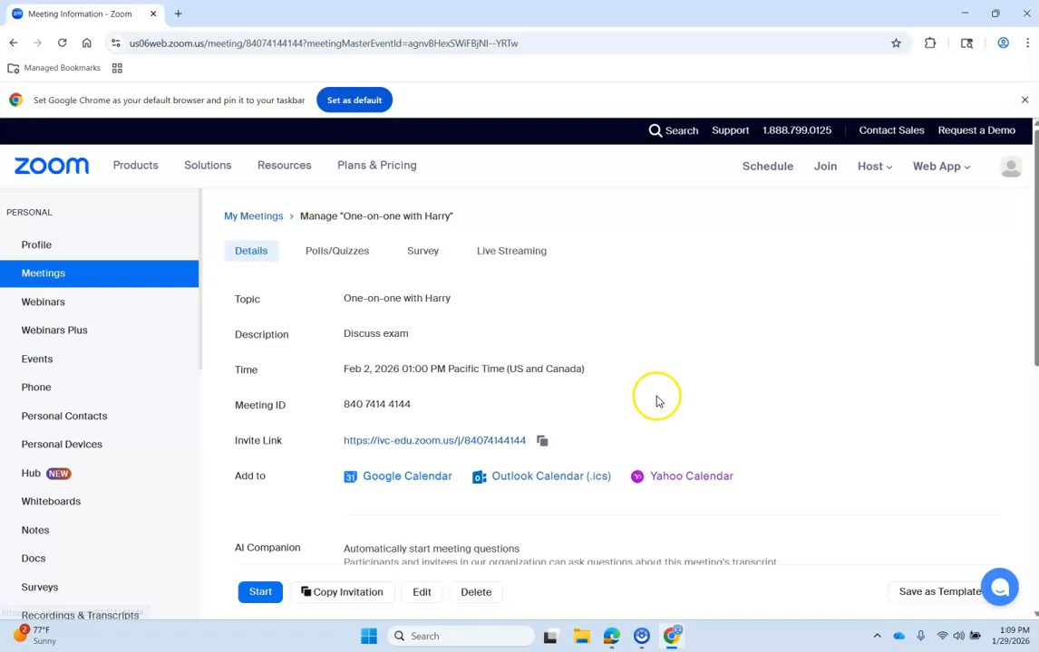
left_click(356, 595)
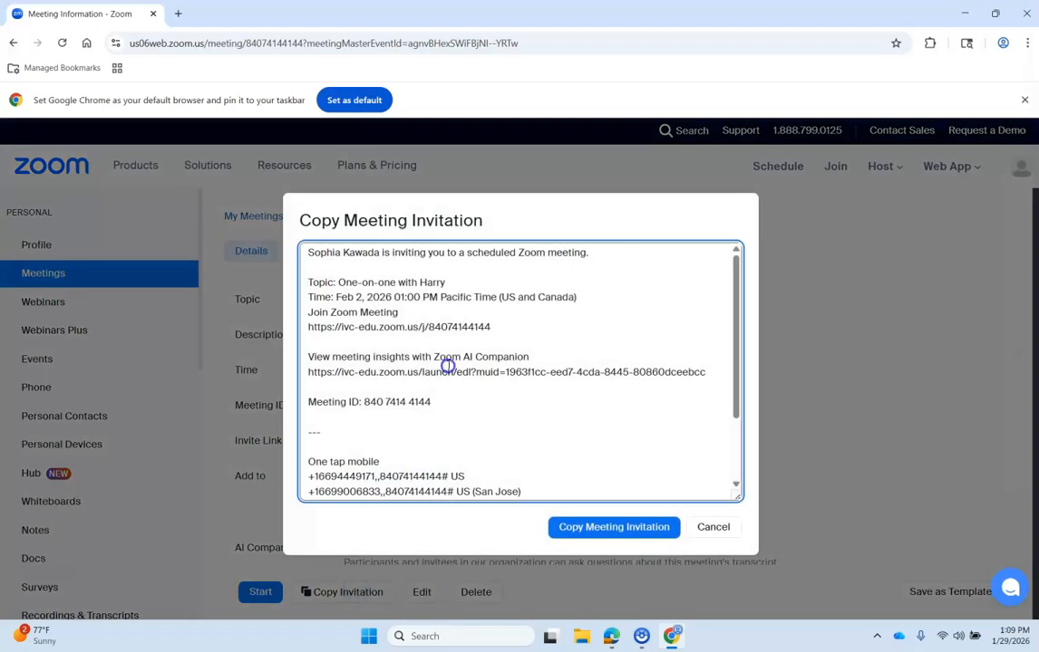
scroll(450, 366, "down", 3)
scroll(450, 372, "up", 3)
scroll(376, 412, "down", 3)
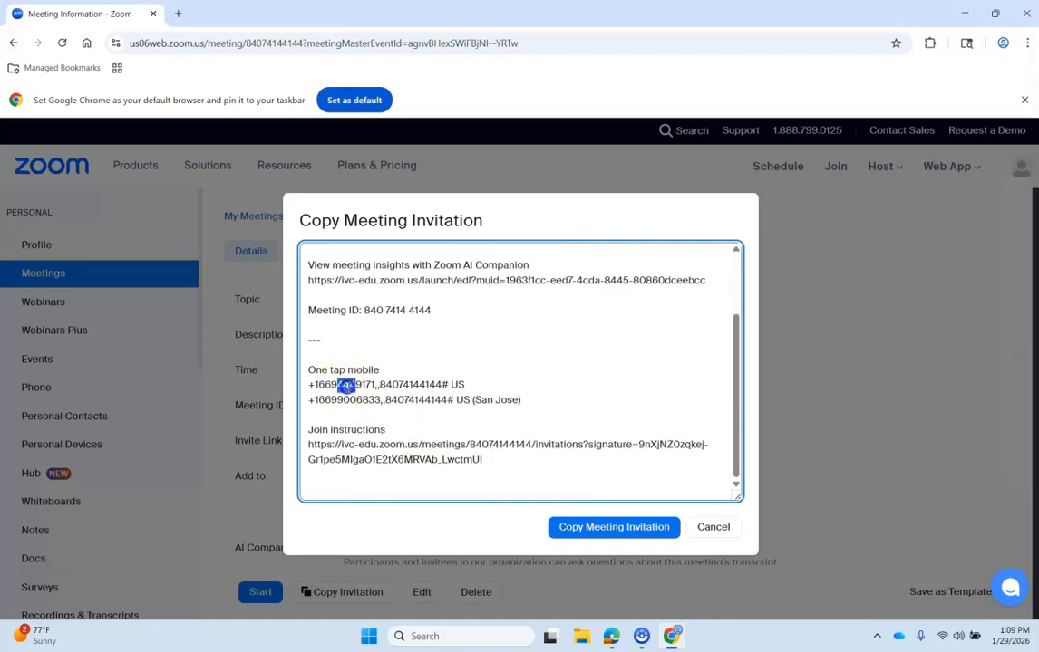
left_click_drag(346, 386, 535, 400)
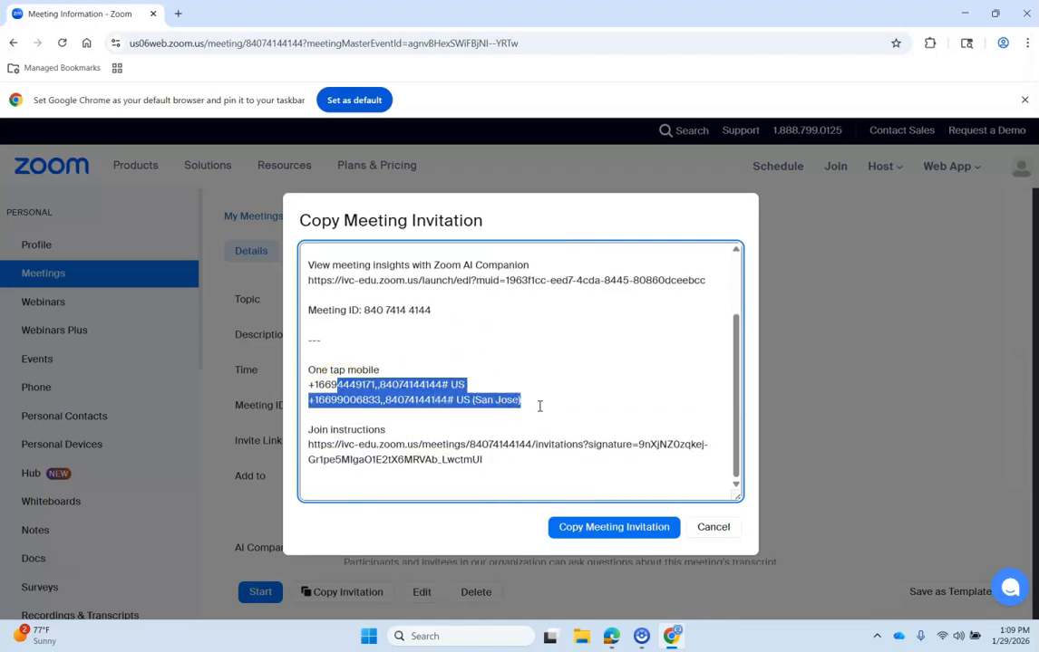
scroll(539, 406, "up", 3)
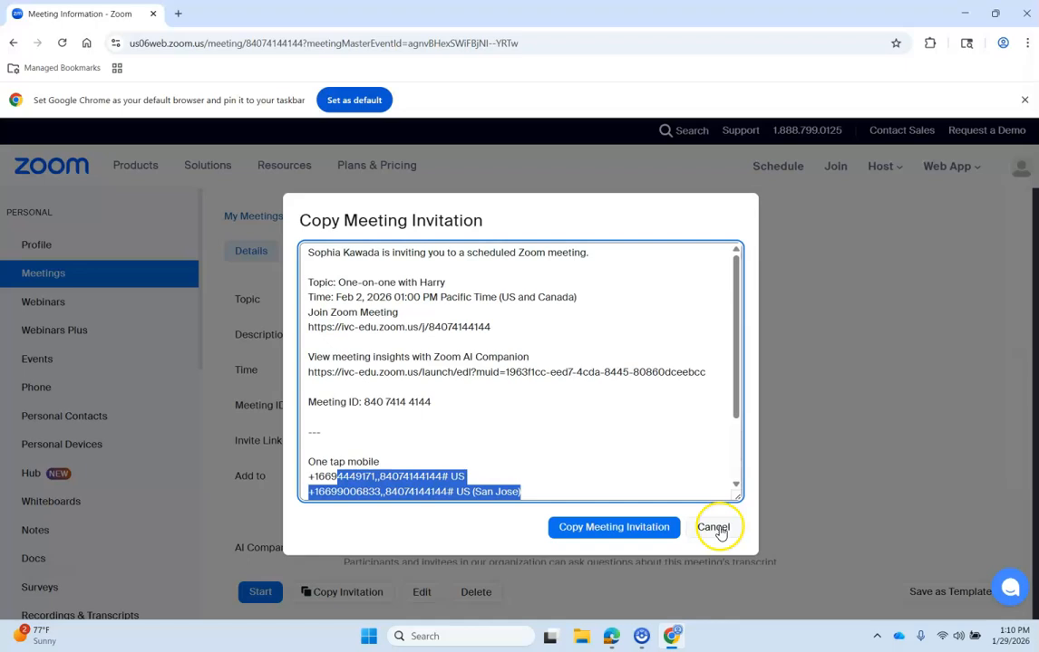
left_click(713, 527)
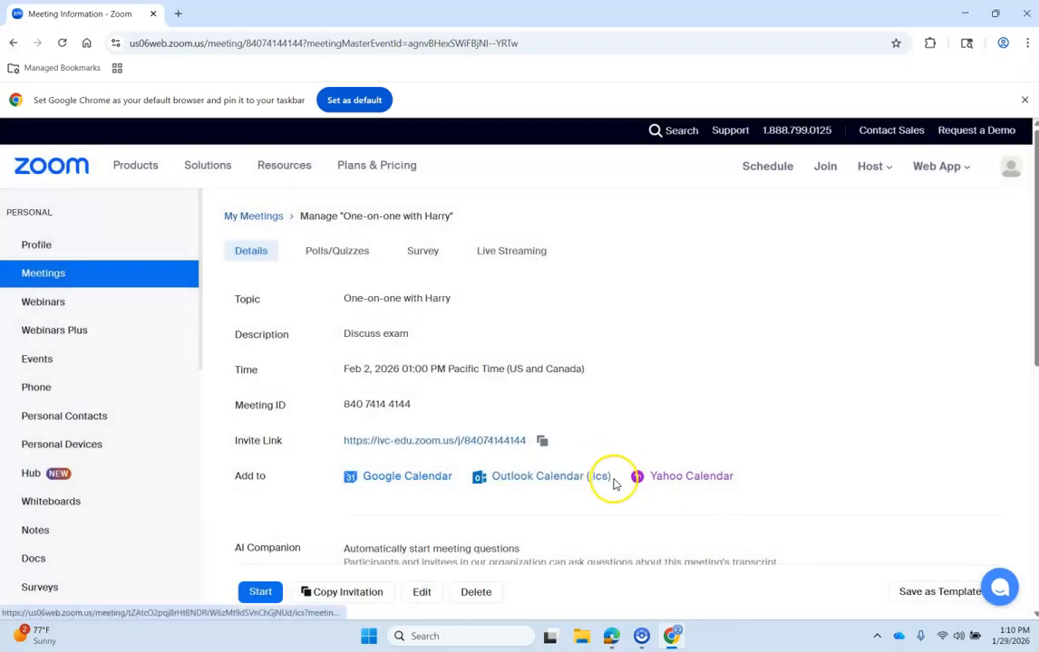